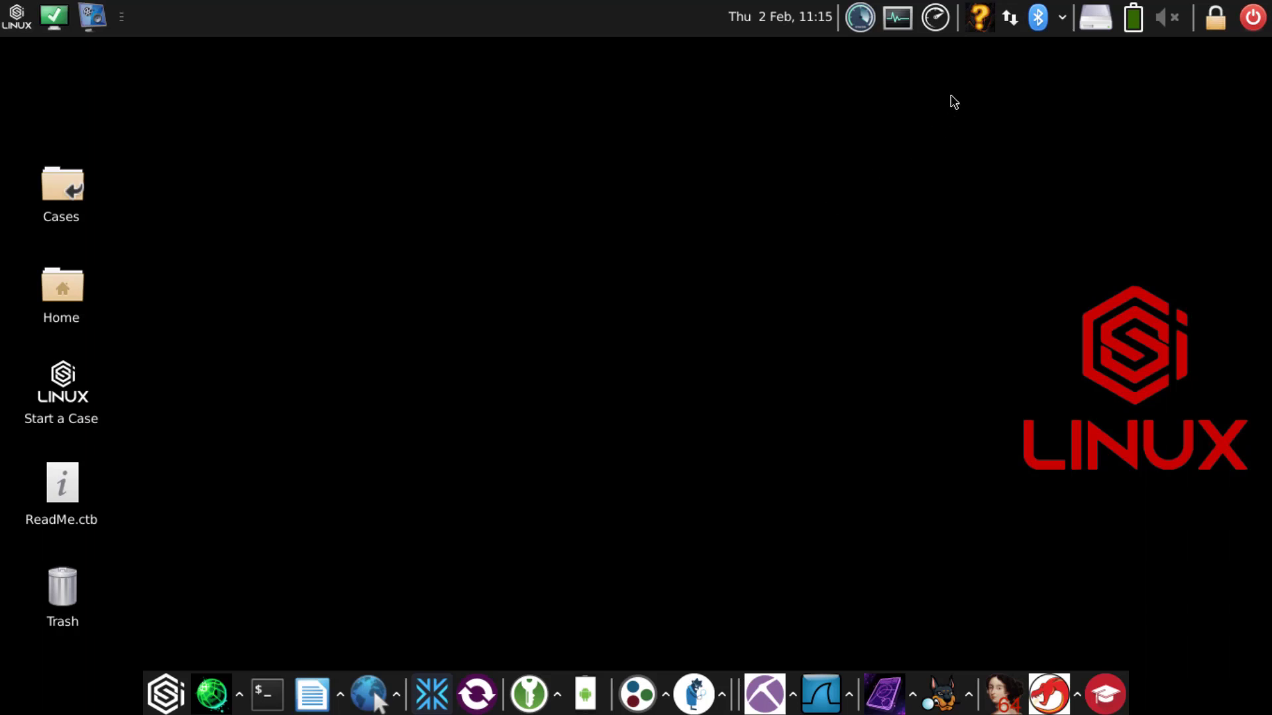
Check the machine's external IP addresses, selecting the FlokiNET provider name
click(981, 23)
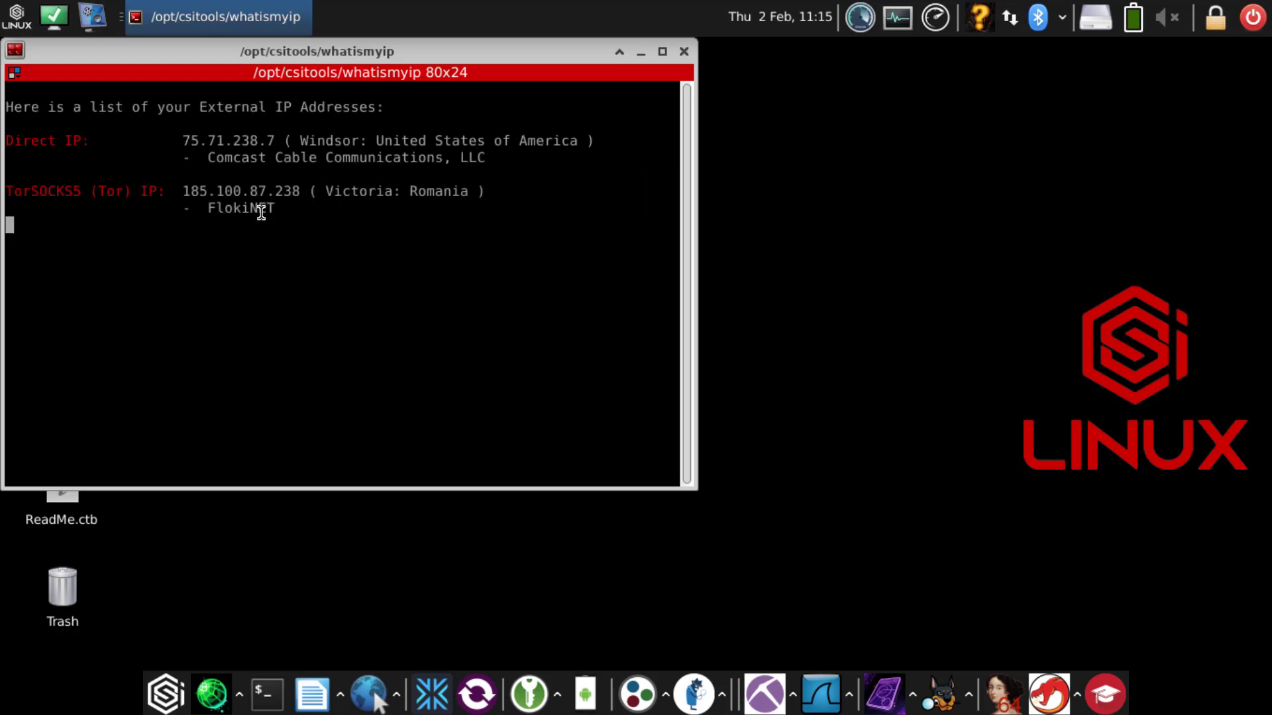
double_click(263, 211)
click(683, 53)
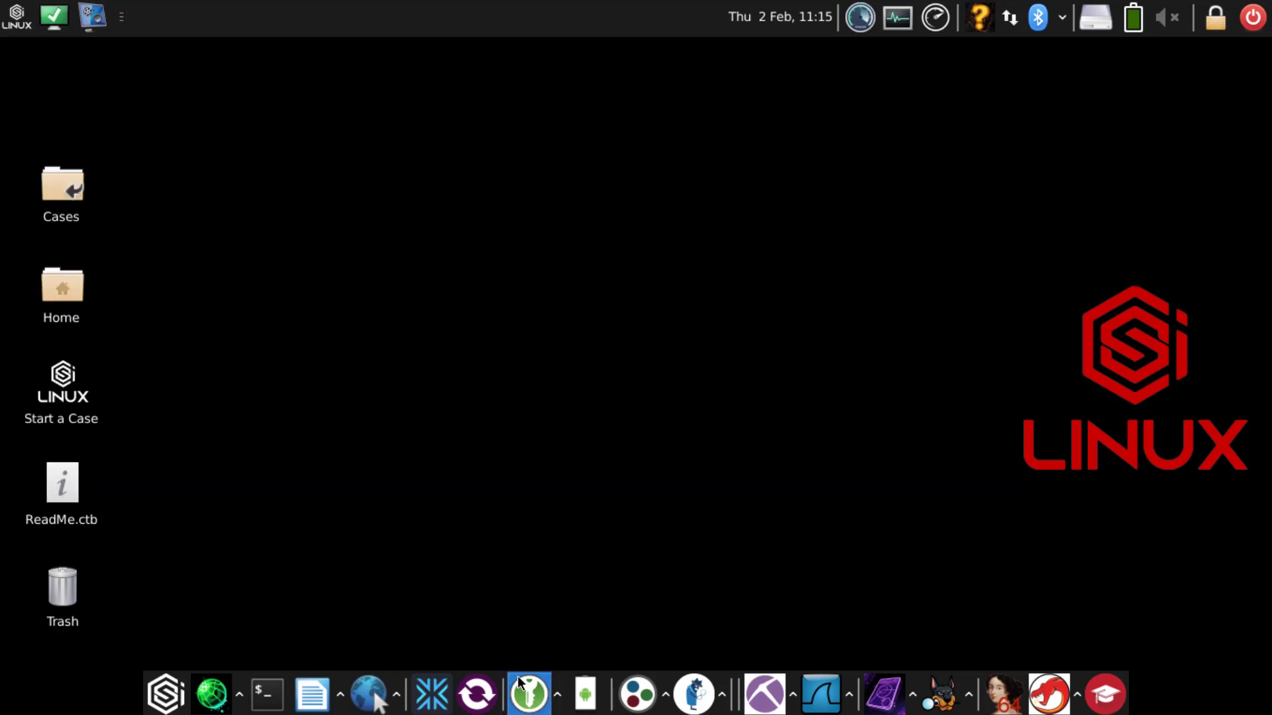
Launch OnionShare, add and close an extra tab, then quit the app
click(477, 695)
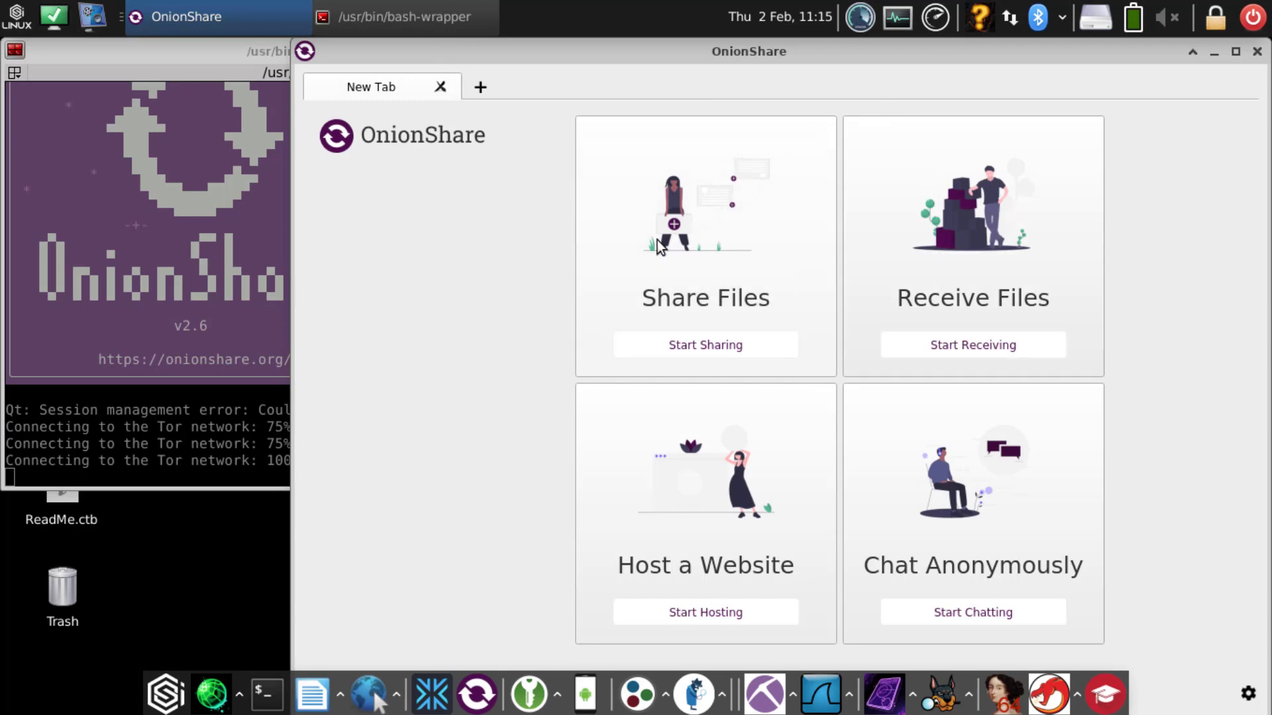
click(478, 87)
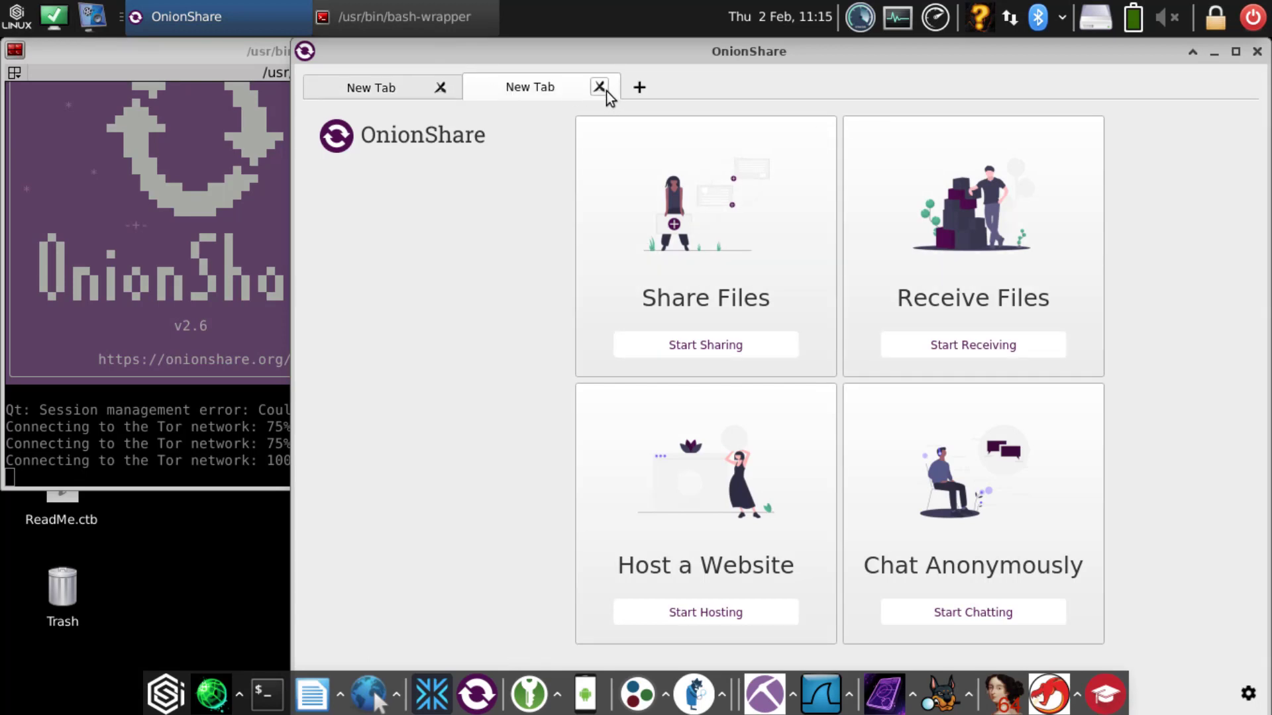
click(605, 91)
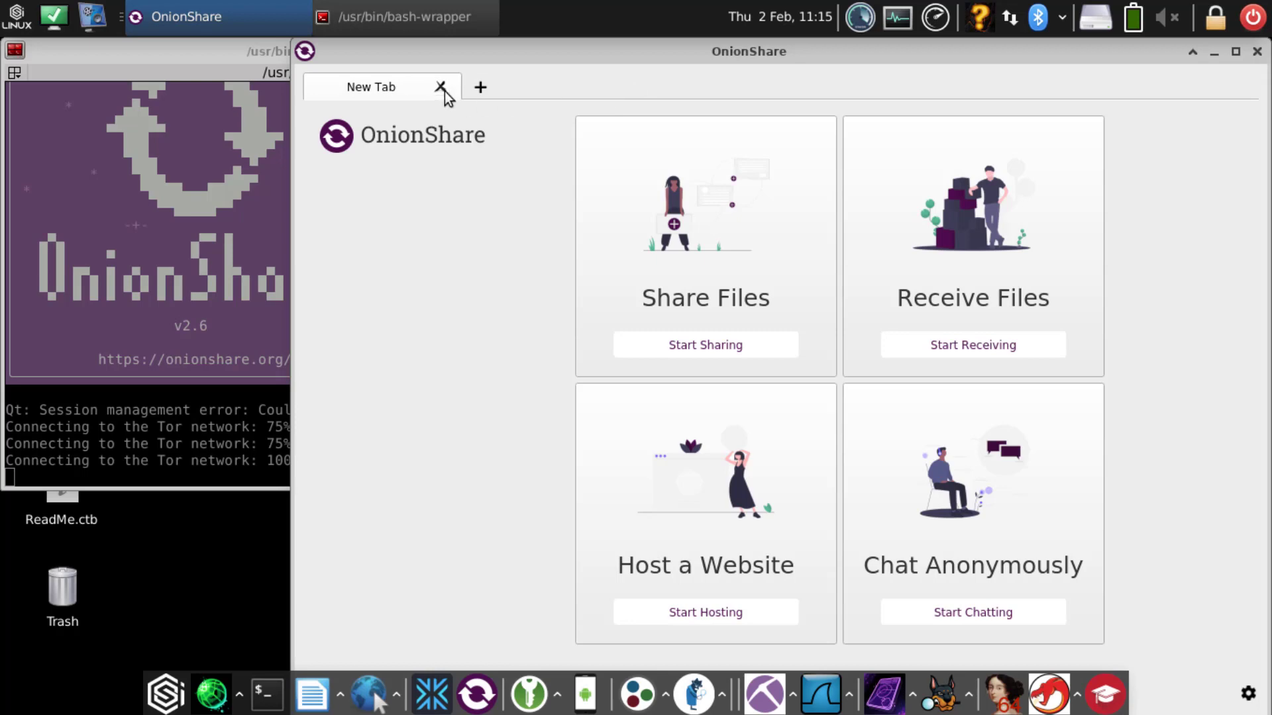
click(1257, 52)
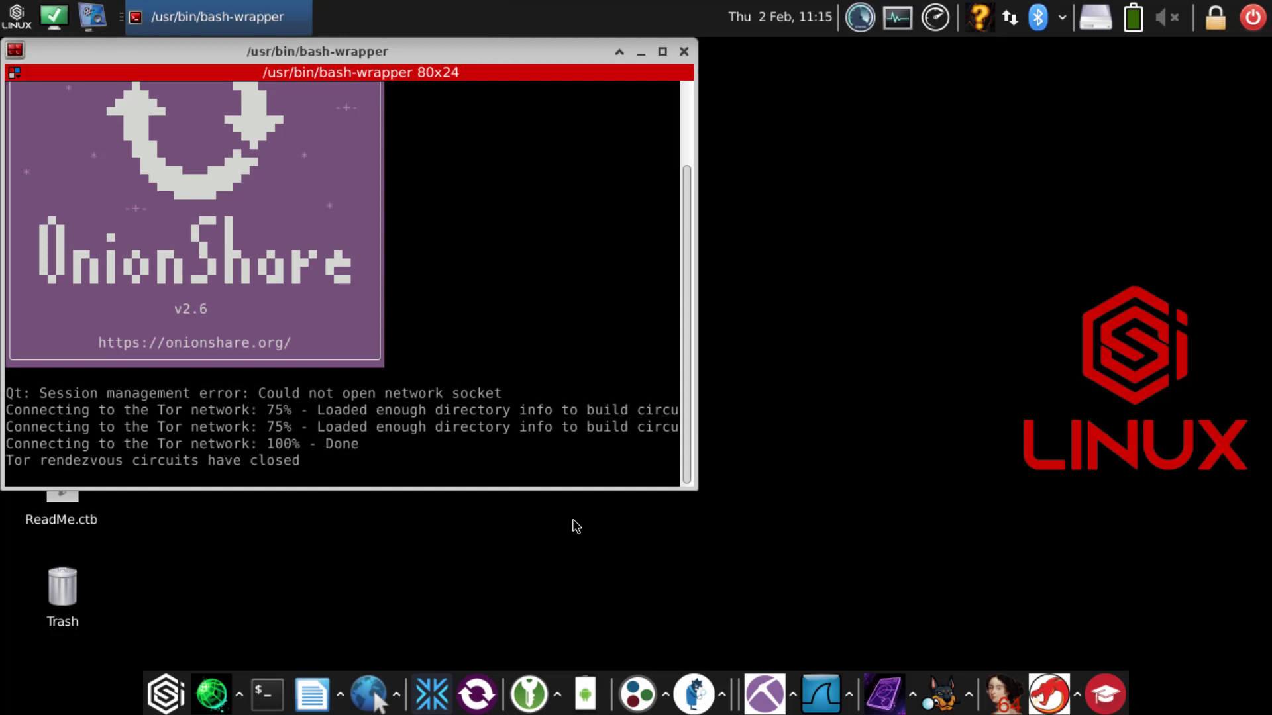
Relaunch OnionShare, turn off Auto-connect to Tor and cancel the connection in progress
click(478, 694)
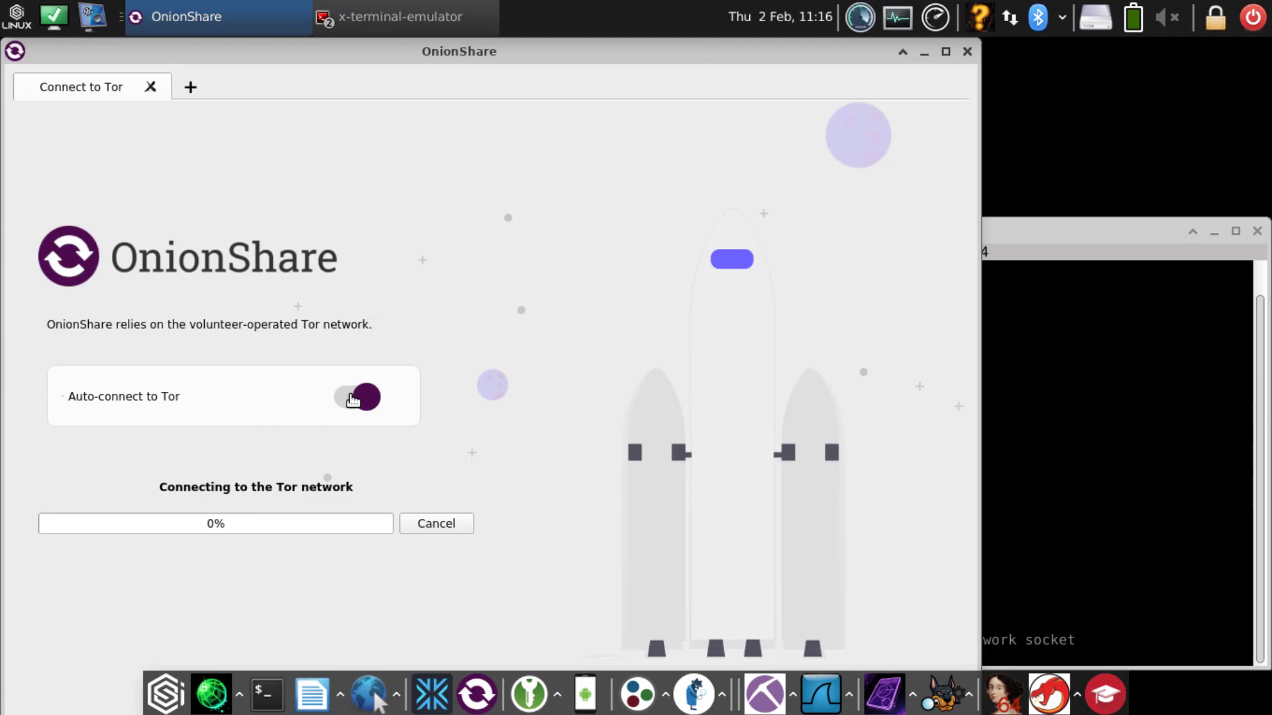
click(353, 400)
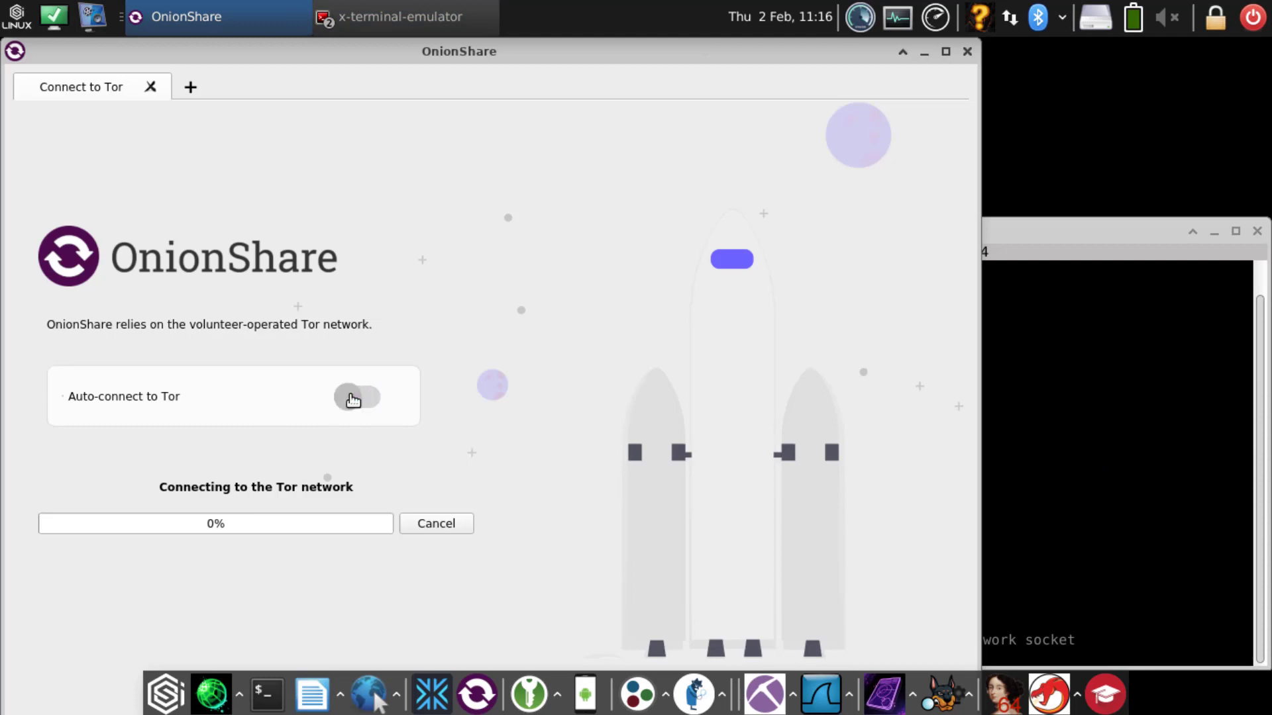
click(414, 529)
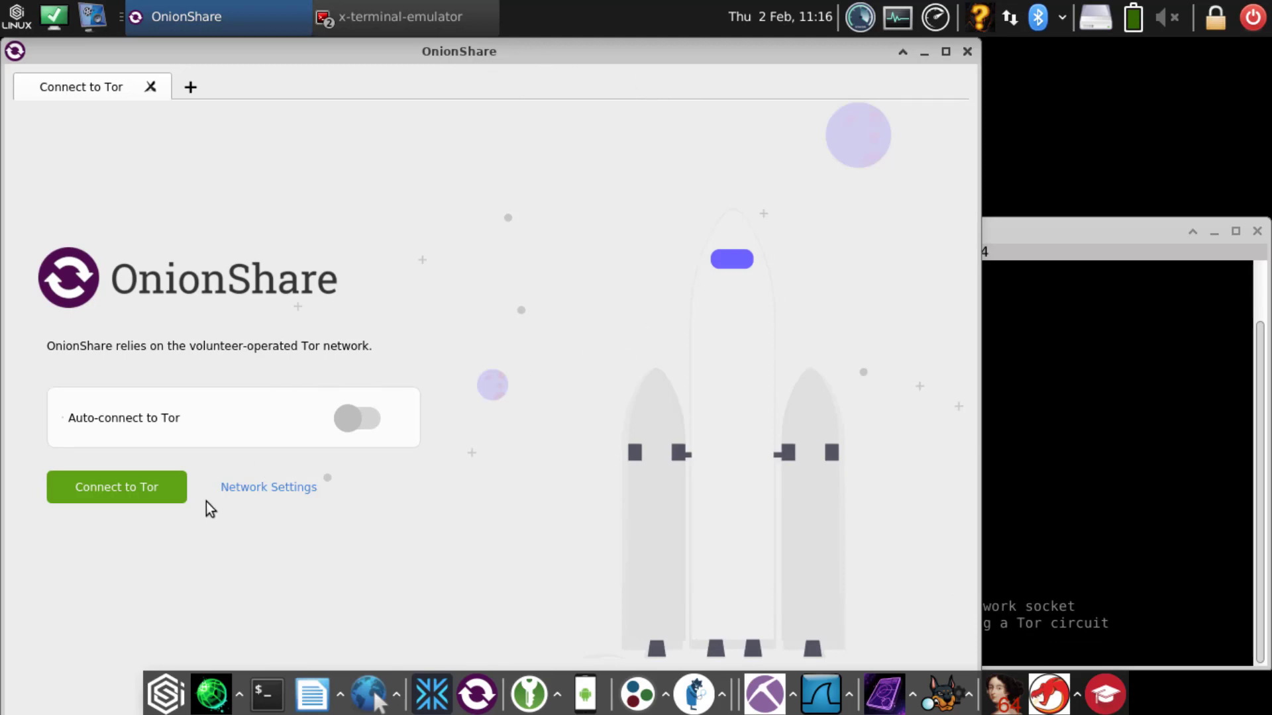
In Network Settings, test Tor Browser auto-configuration, which fails to connect
click(286, 490)
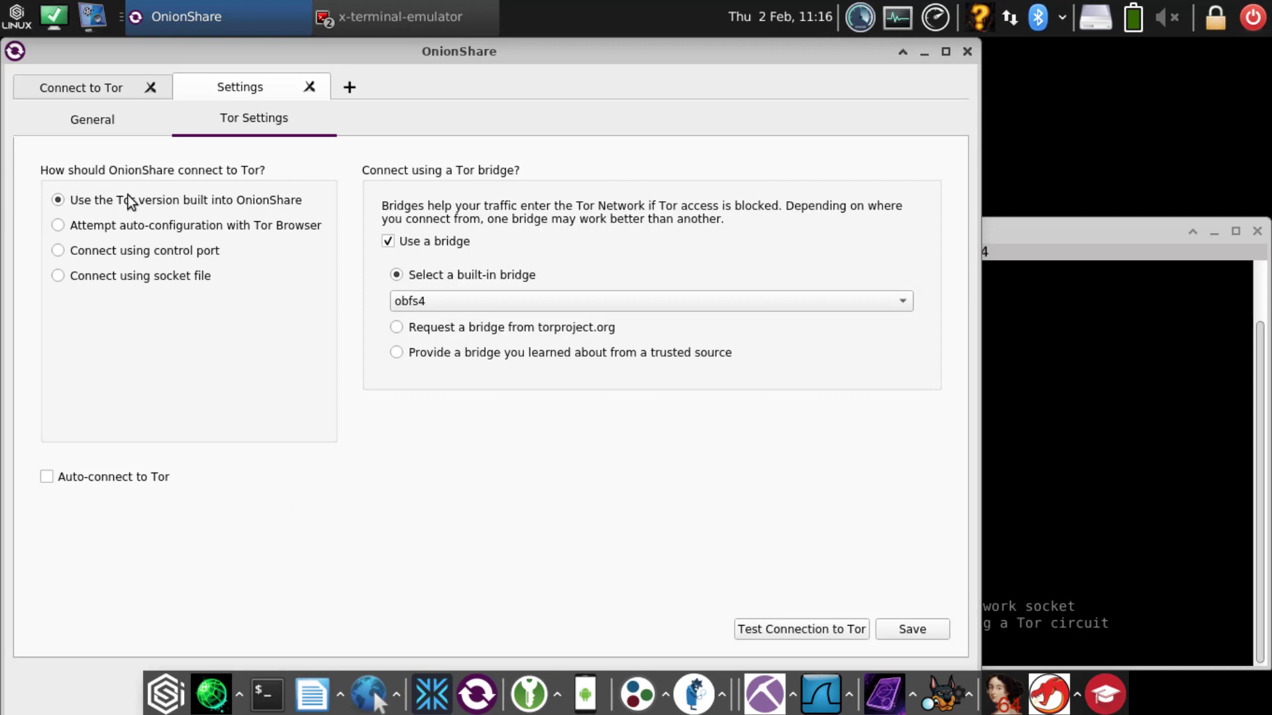
click(60, 226)
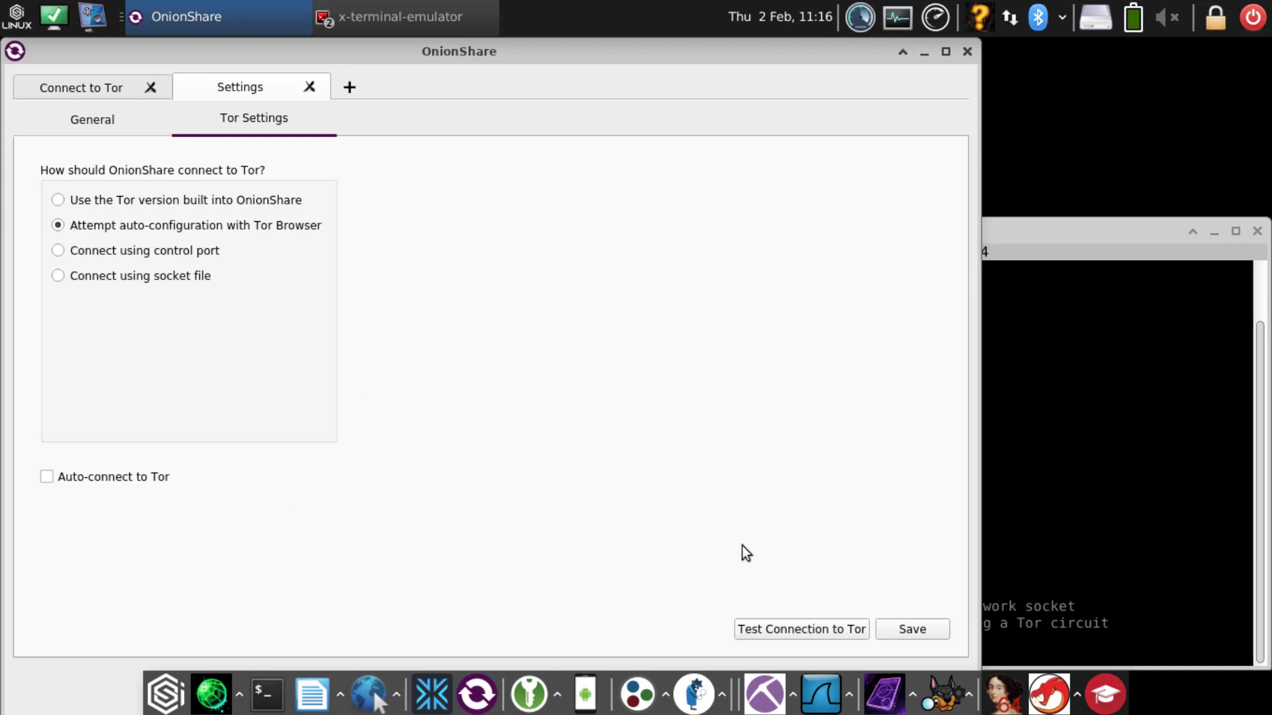
click(789, 630)
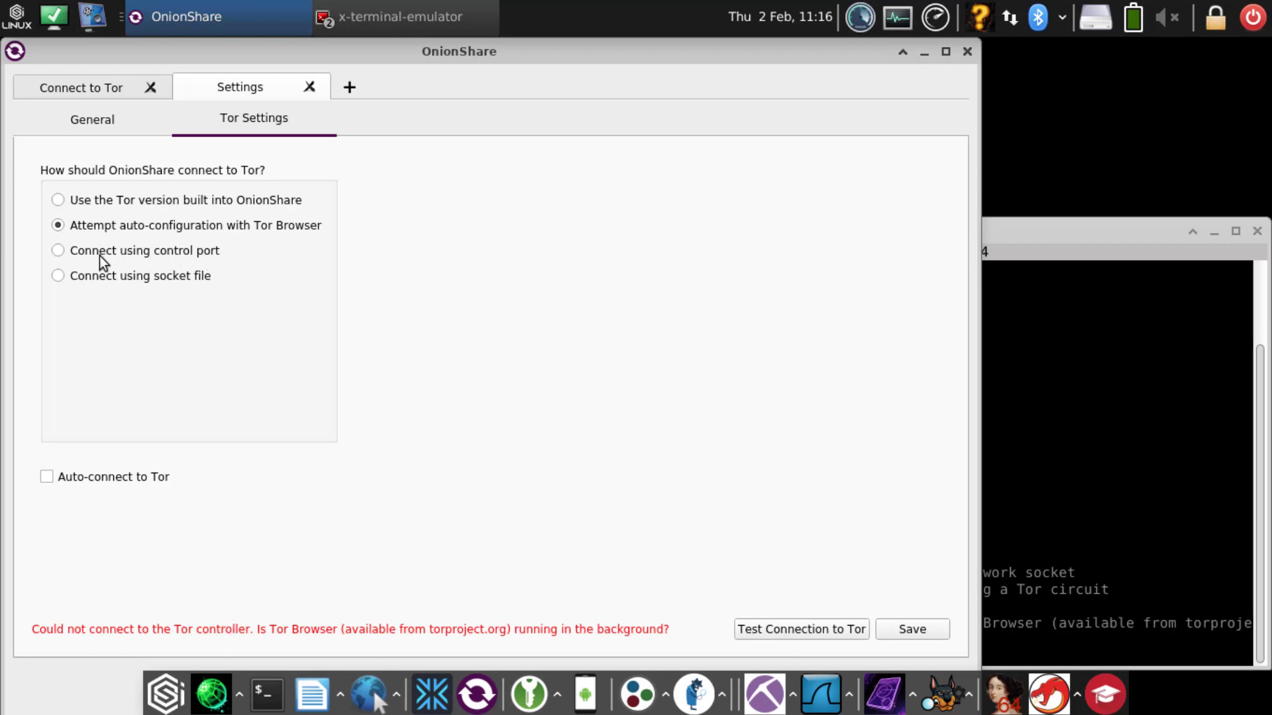
Switch to the control port at 127.0.0.1:9051, test it, and save the settings
click(67, 250)
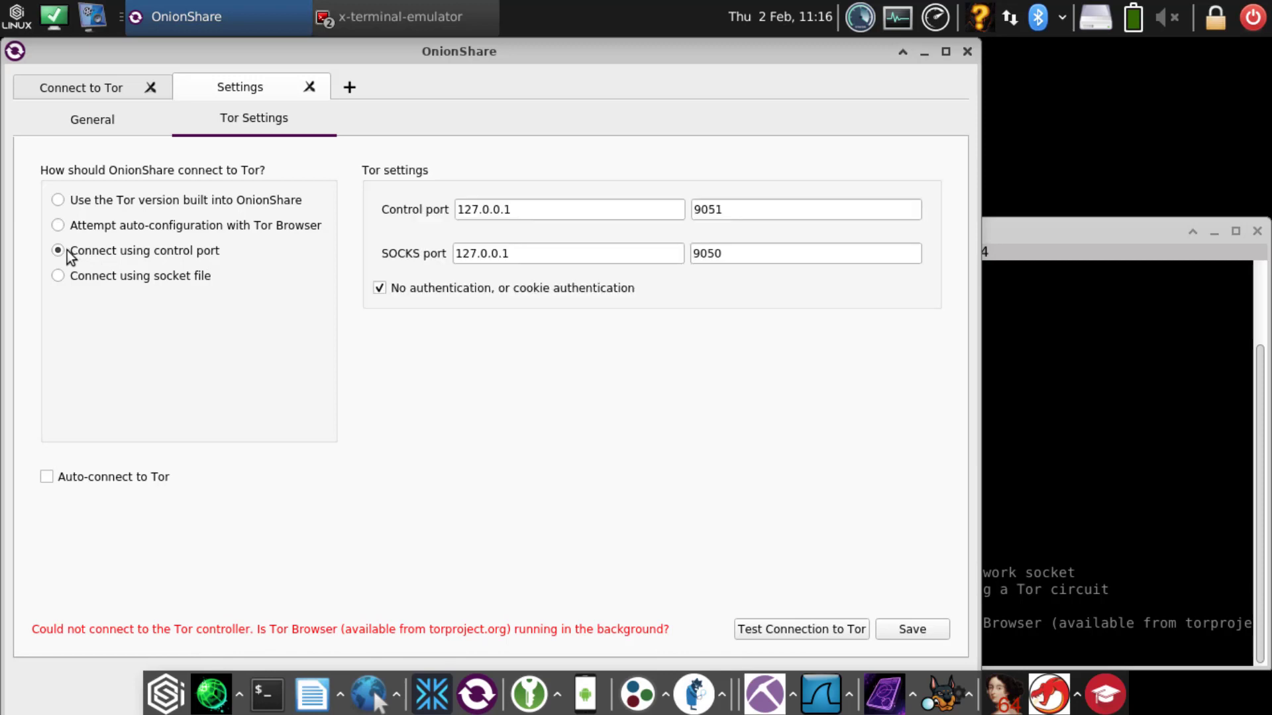
click(781, 632)
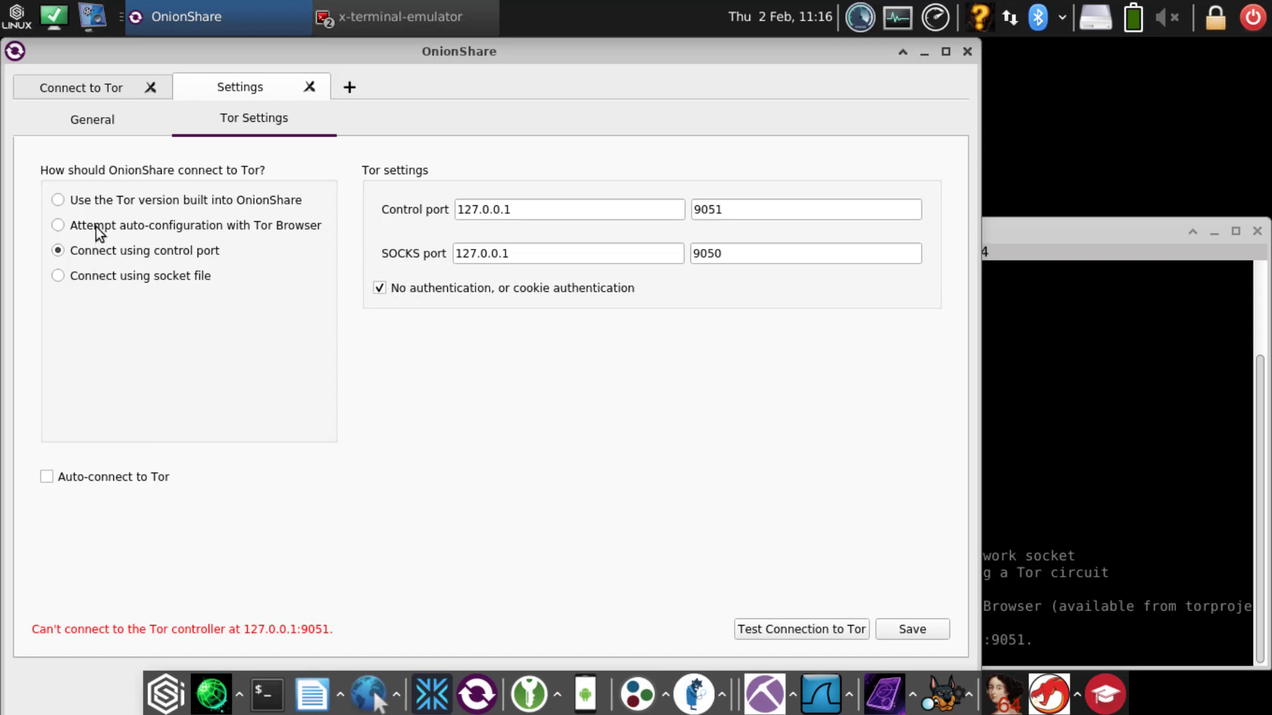
click(912, 629)
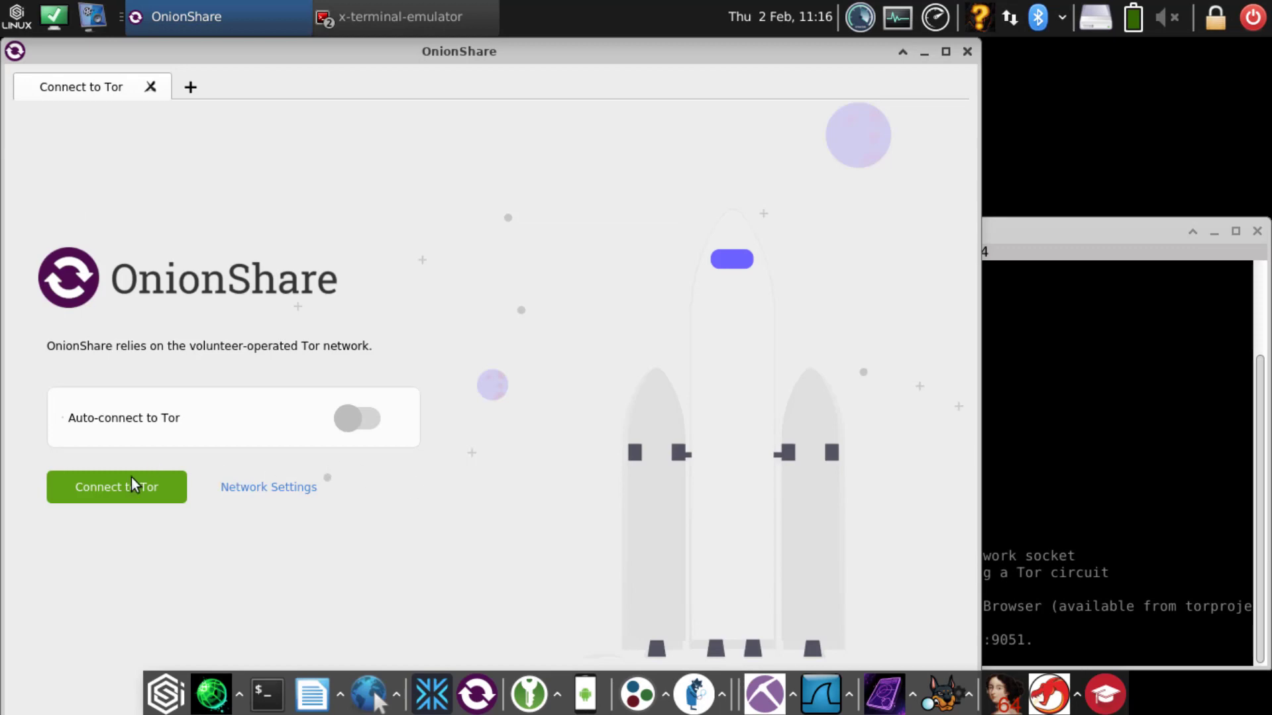
Retry connecting to Tor without bridges, check the failure log, and reopen Network Settings
click(117, 498)
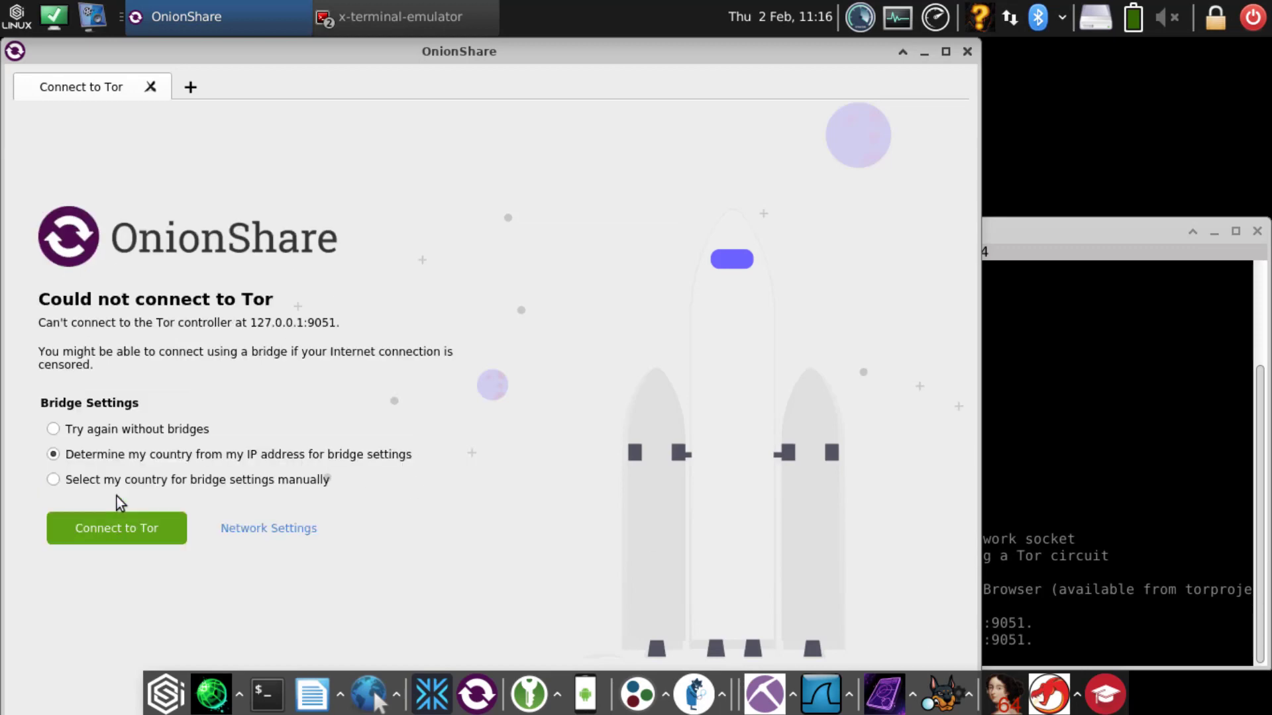
click(64, 432)
click(109, 544)
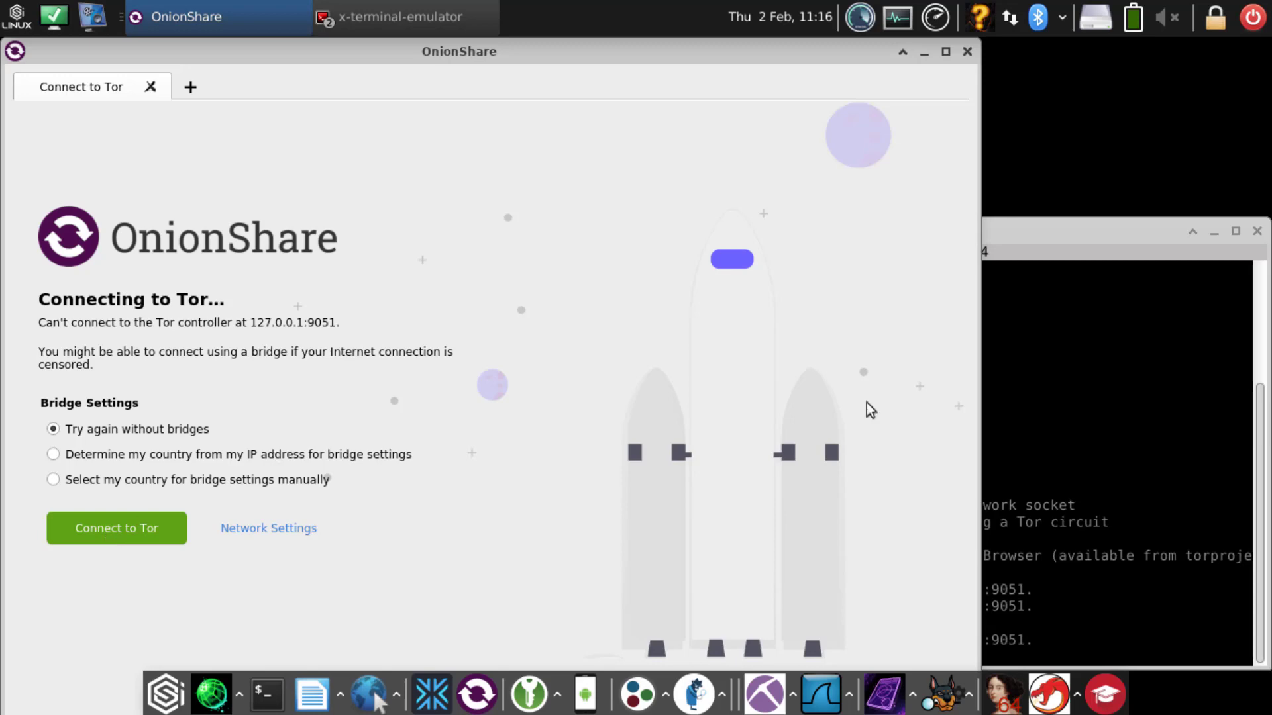
click(1118, 470)
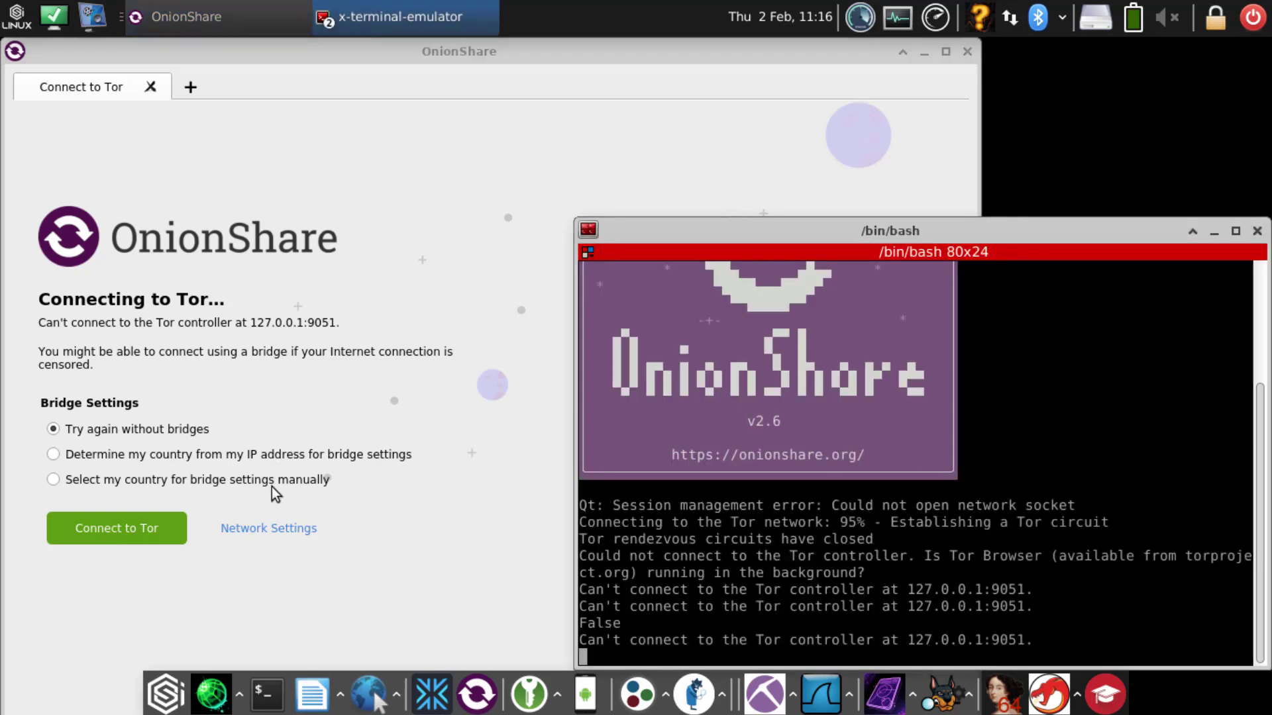
click(287, 531)
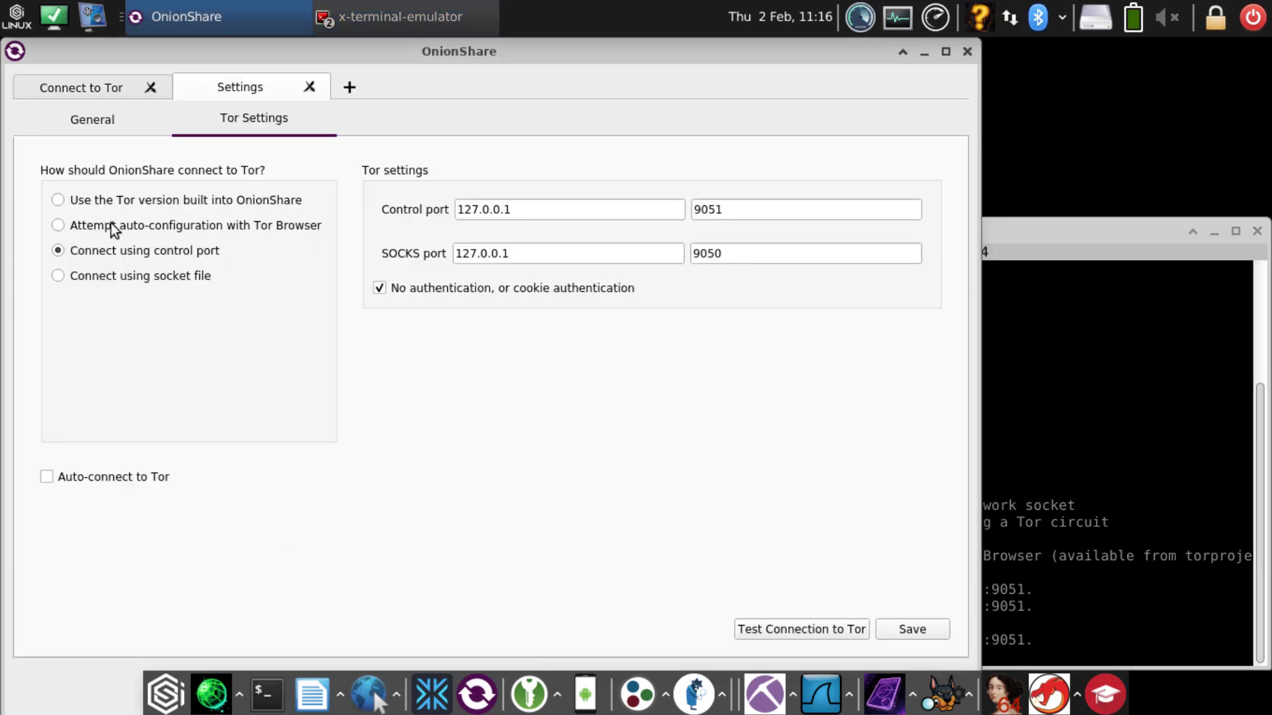
Select built-in Tor with the obfs4 built-in bridge and test the connection
click(63, 204)
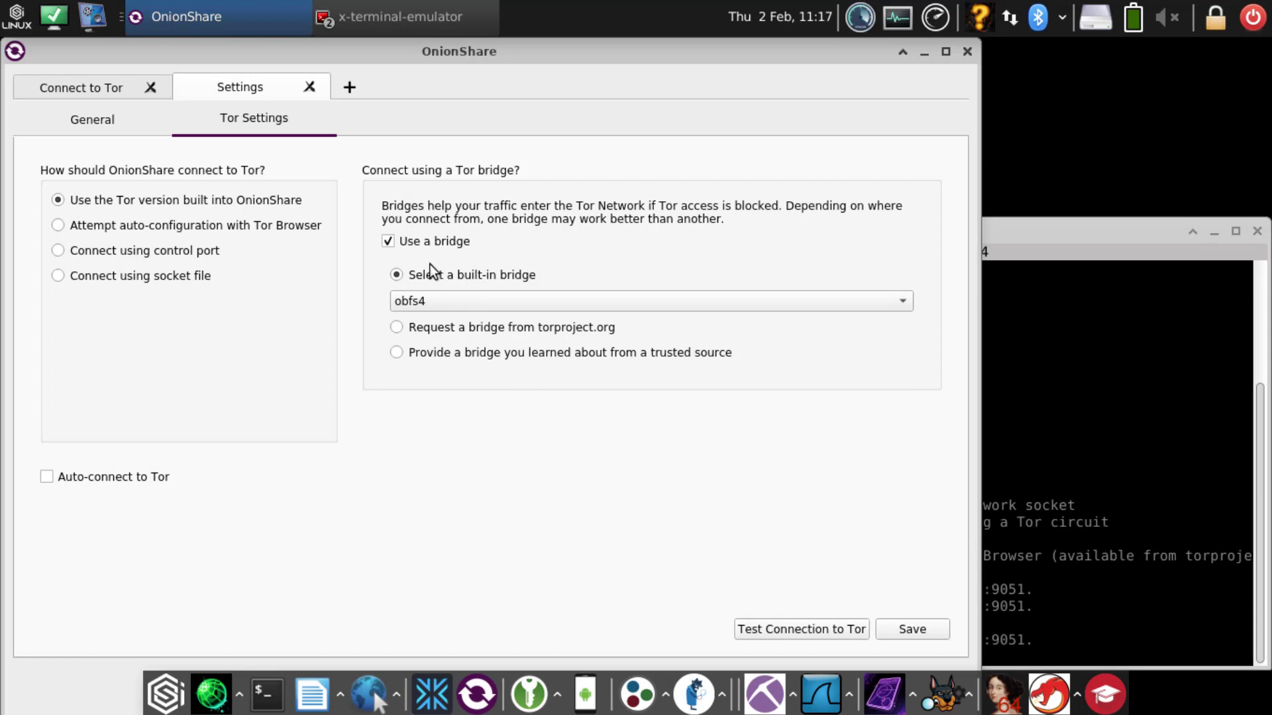
click(473, 300)
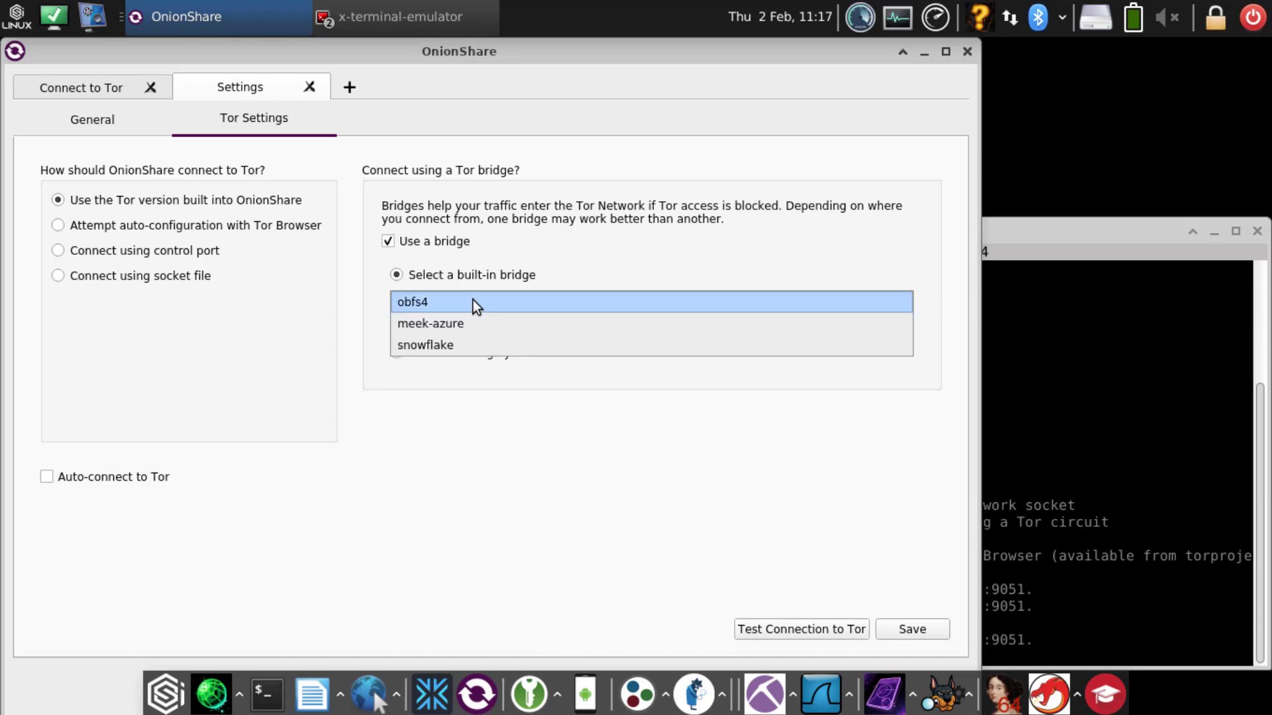
click(435, 304)
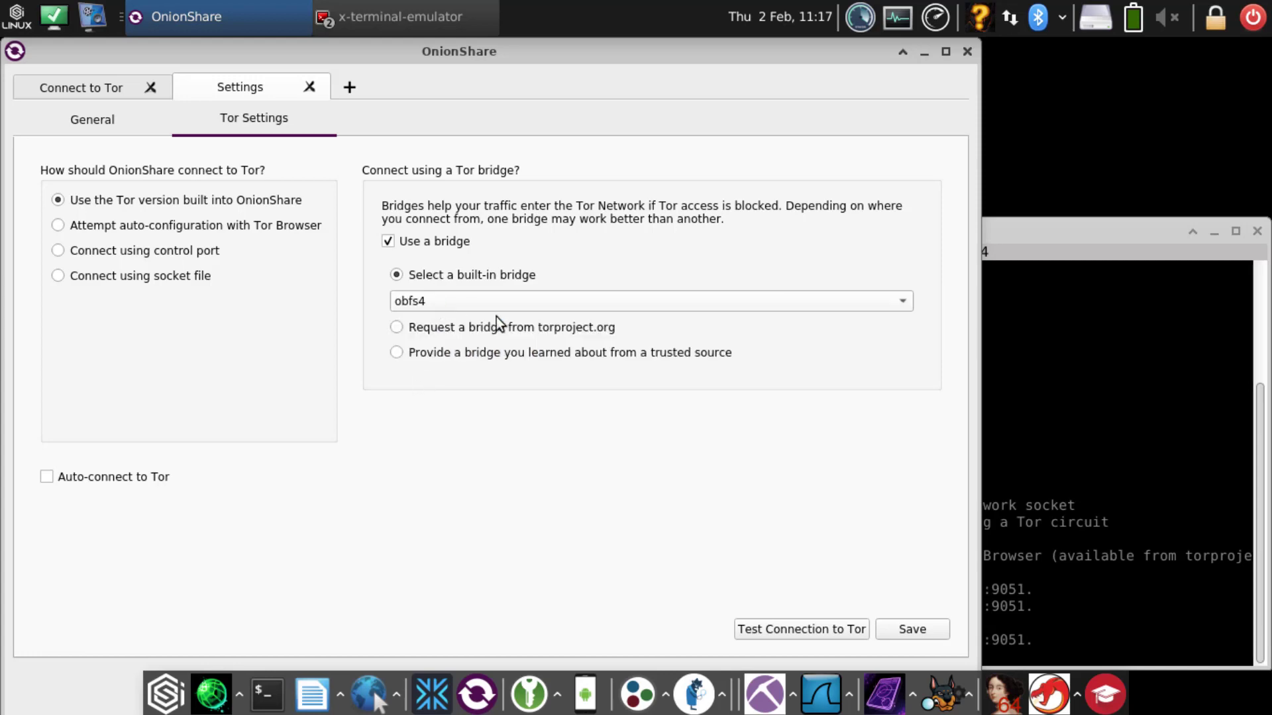
click(779, 632)
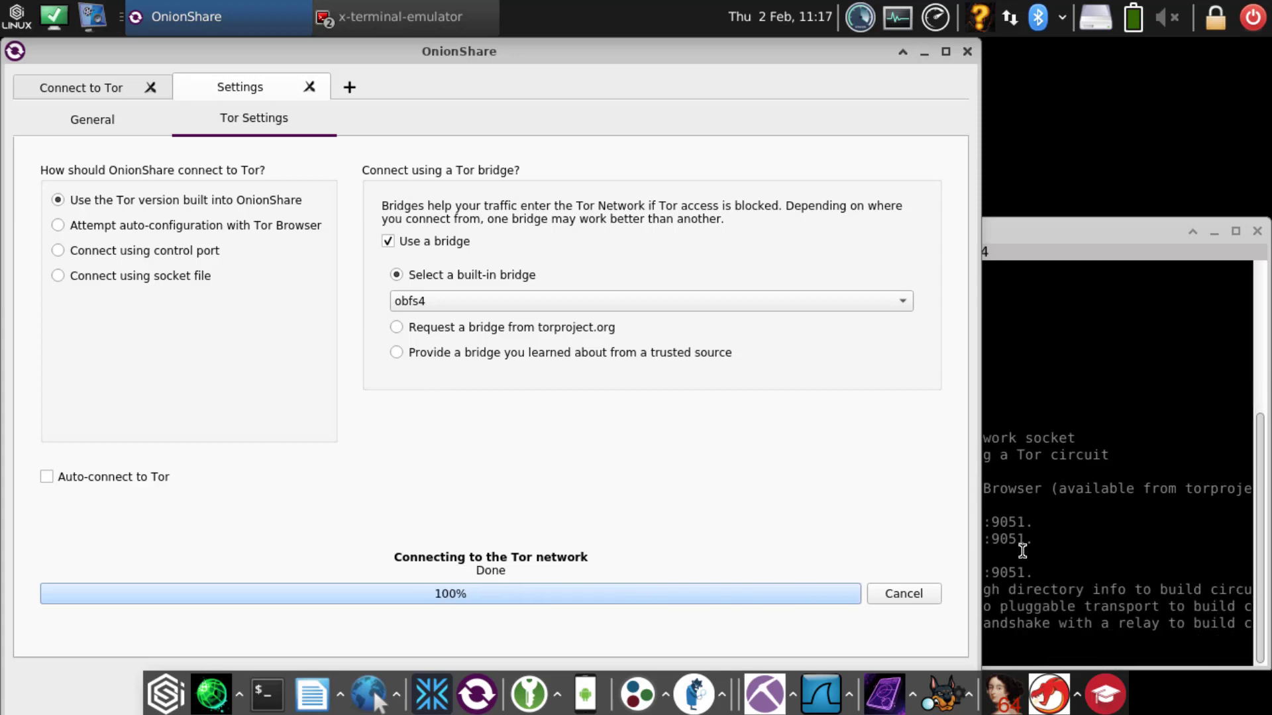
Review the terminal log and dismiss the successful test result reporting Tor 0.4.7.9
click(1094, 583)
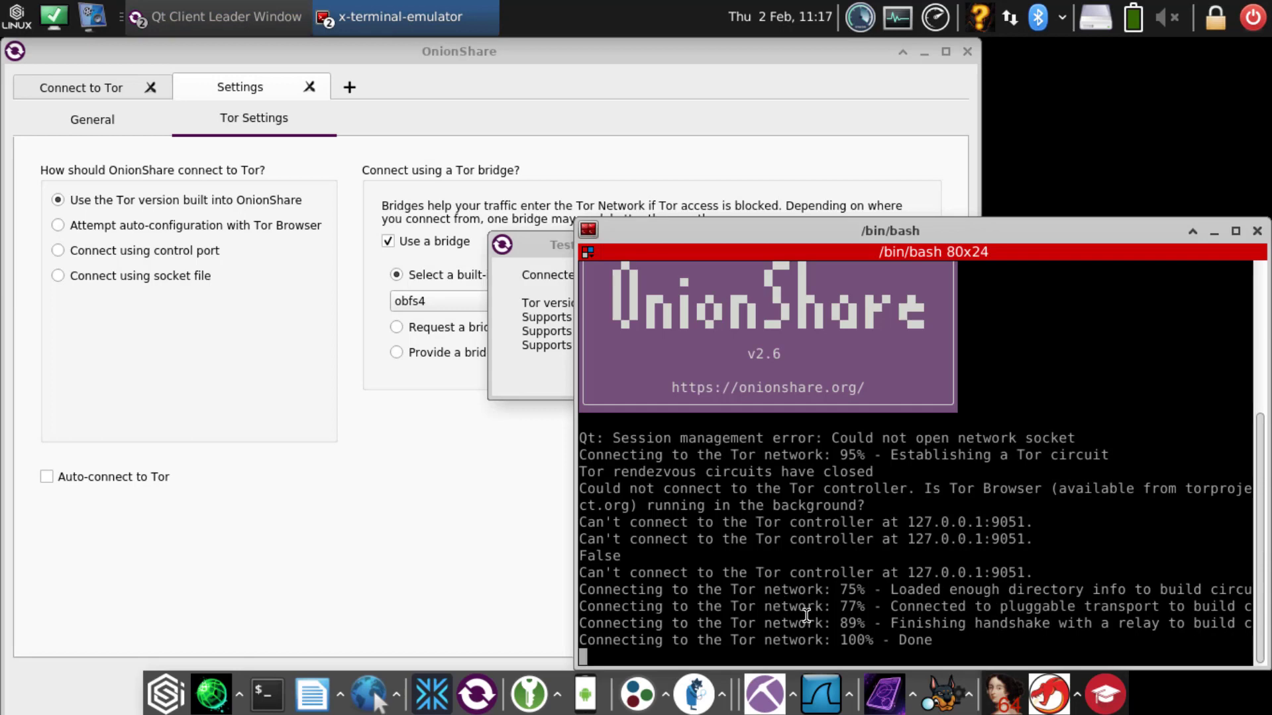
click(493, 368)
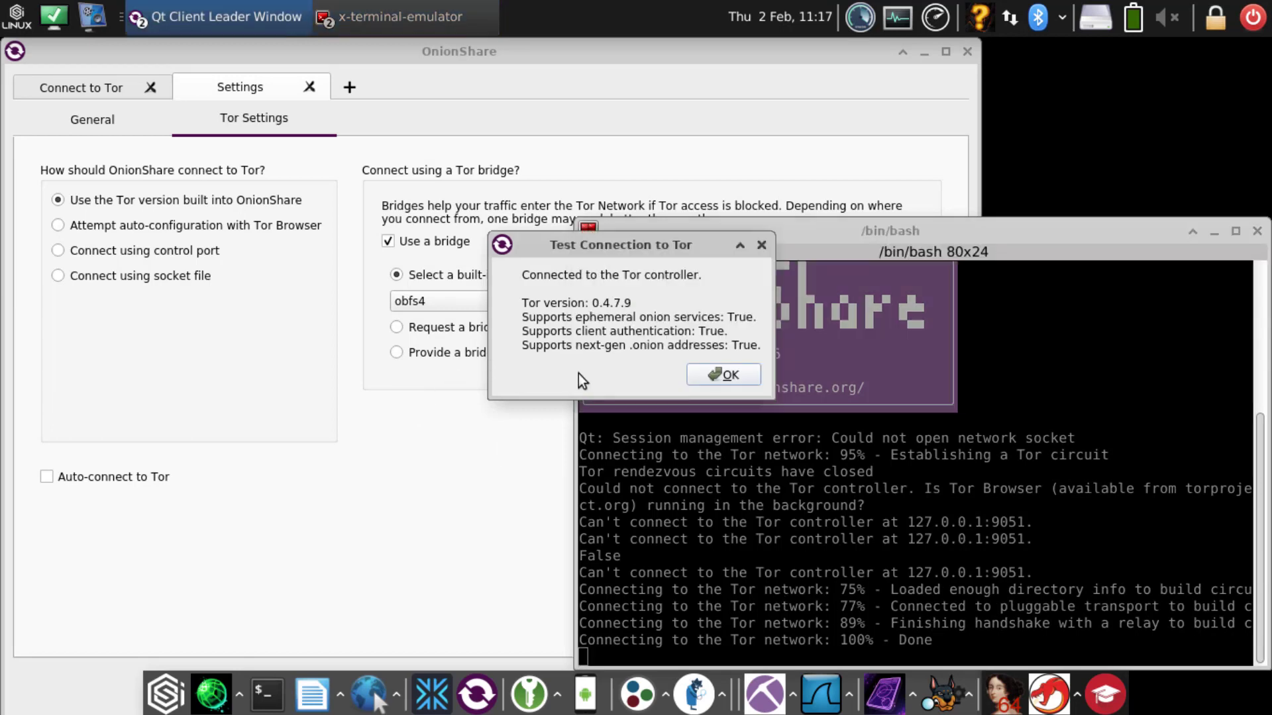
click(723, 375)
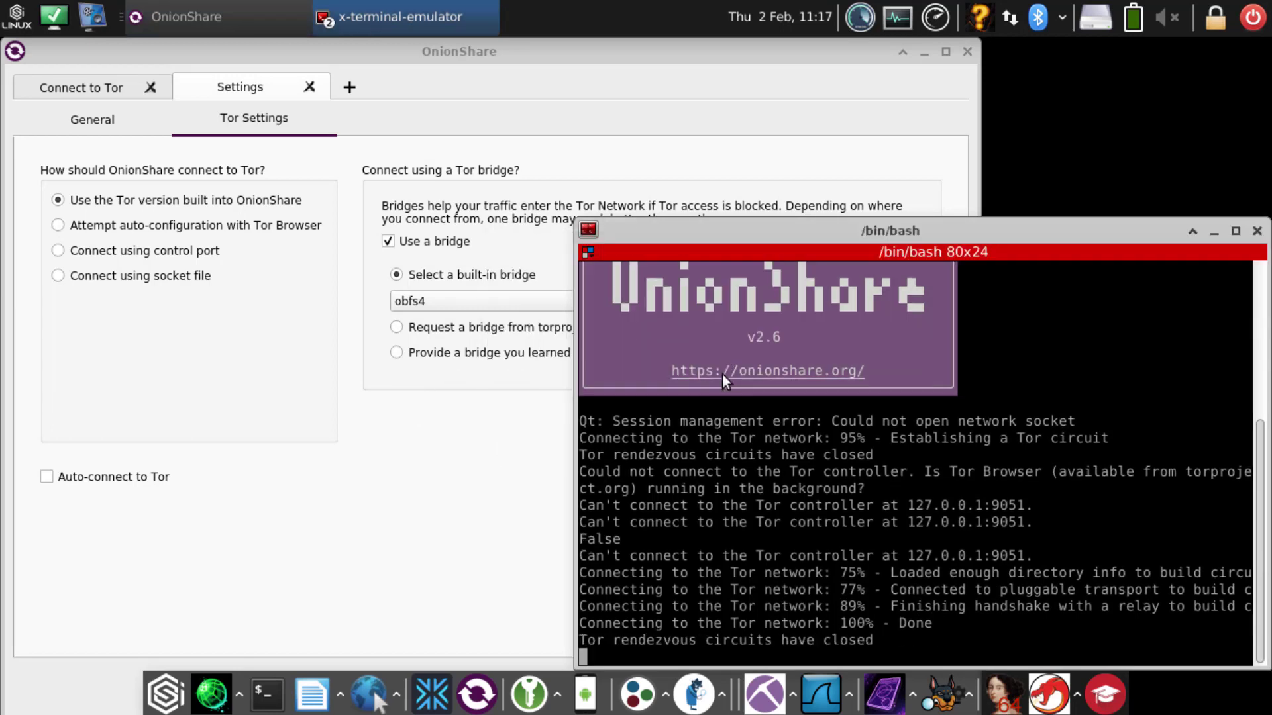
click(392, 539)
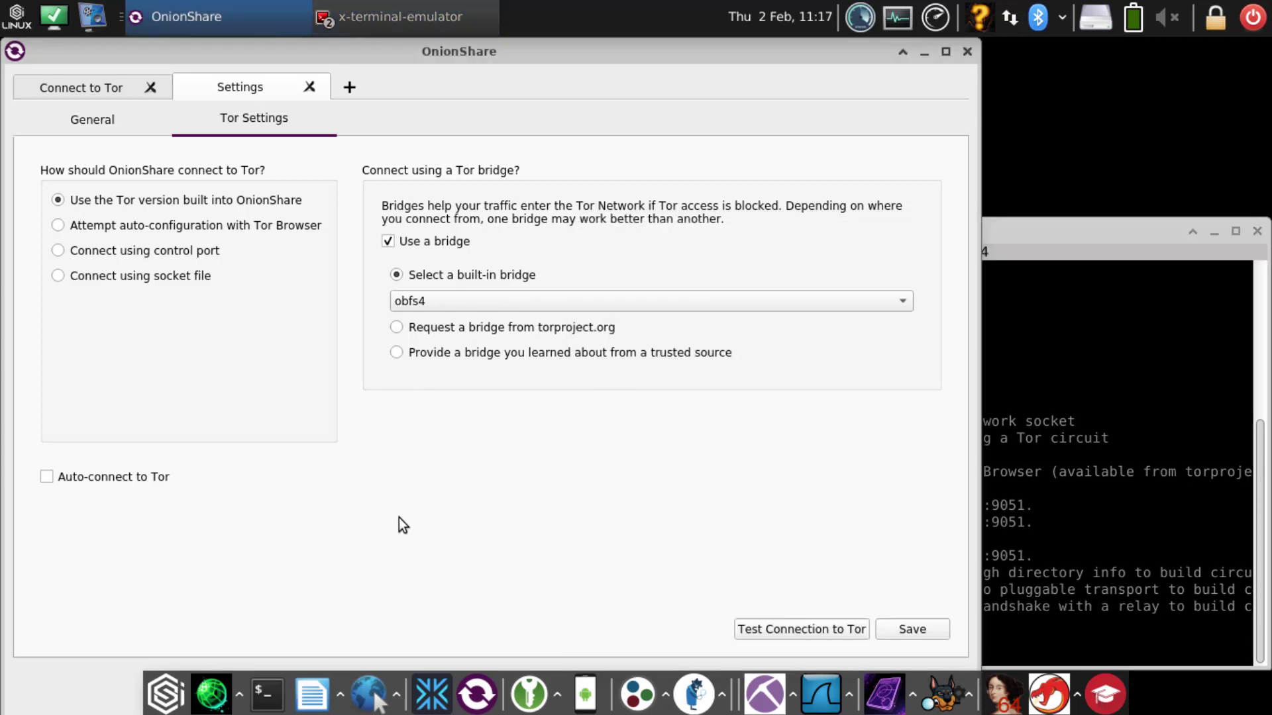
Save the obfs4 bridge settings, enable Auto-connect to Tor, connect fully, then quit OnionShare
click(911, 629)
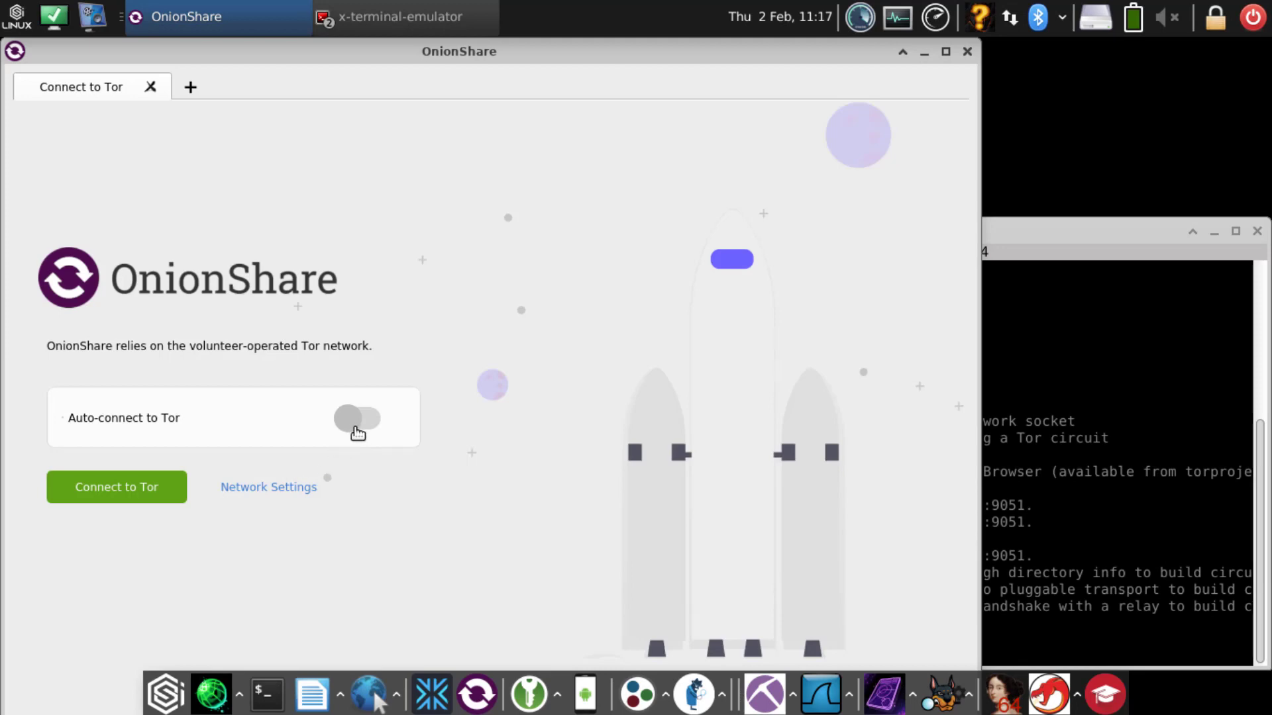
click(357, 432)
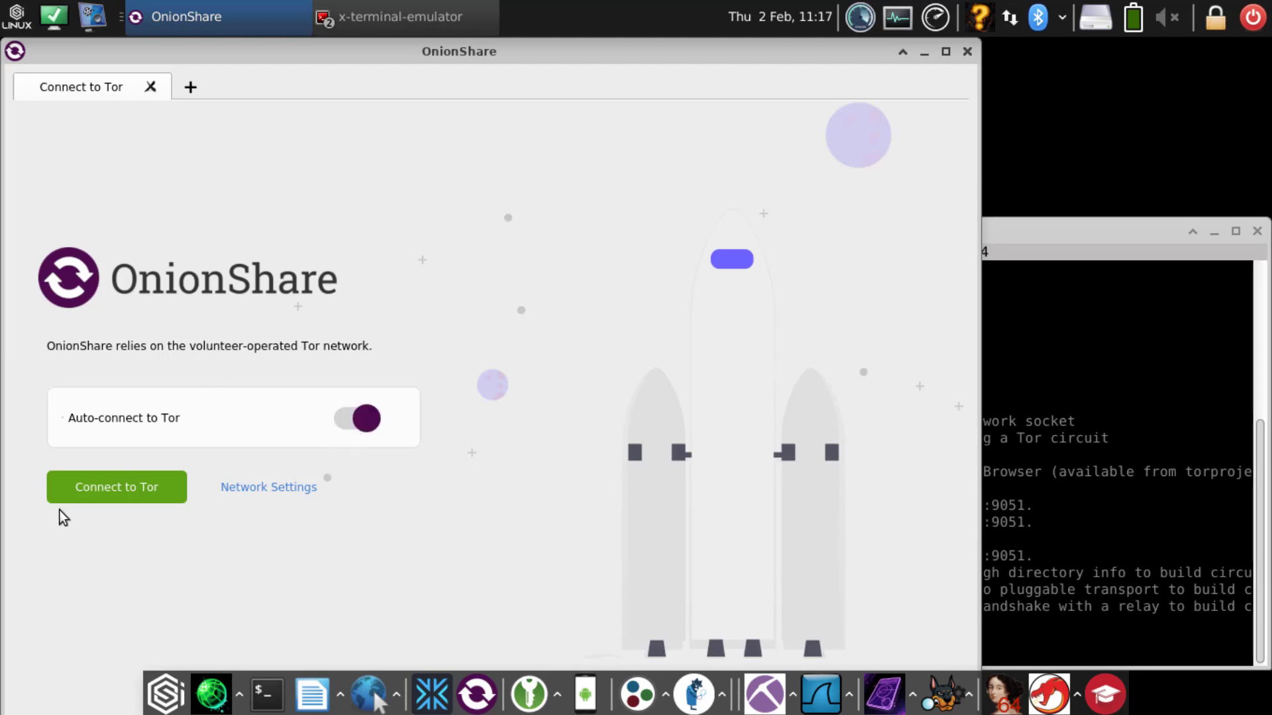
click(94, 494)
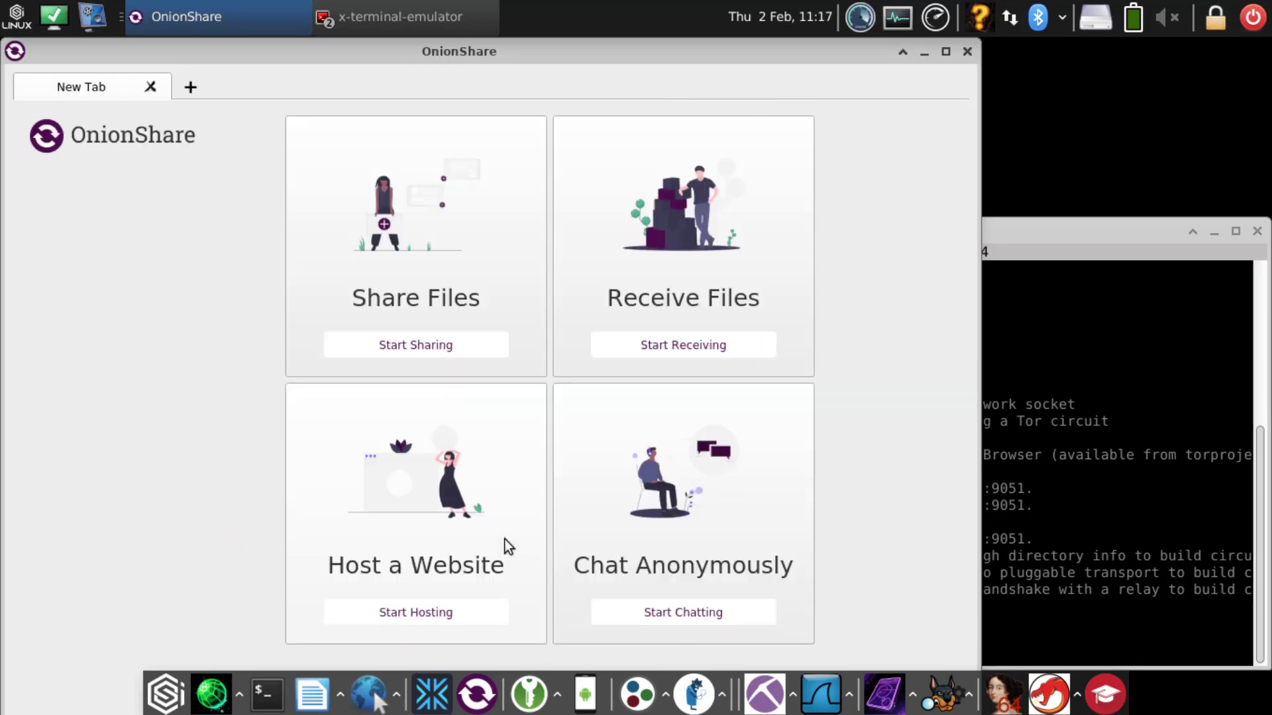
click(967, 51)
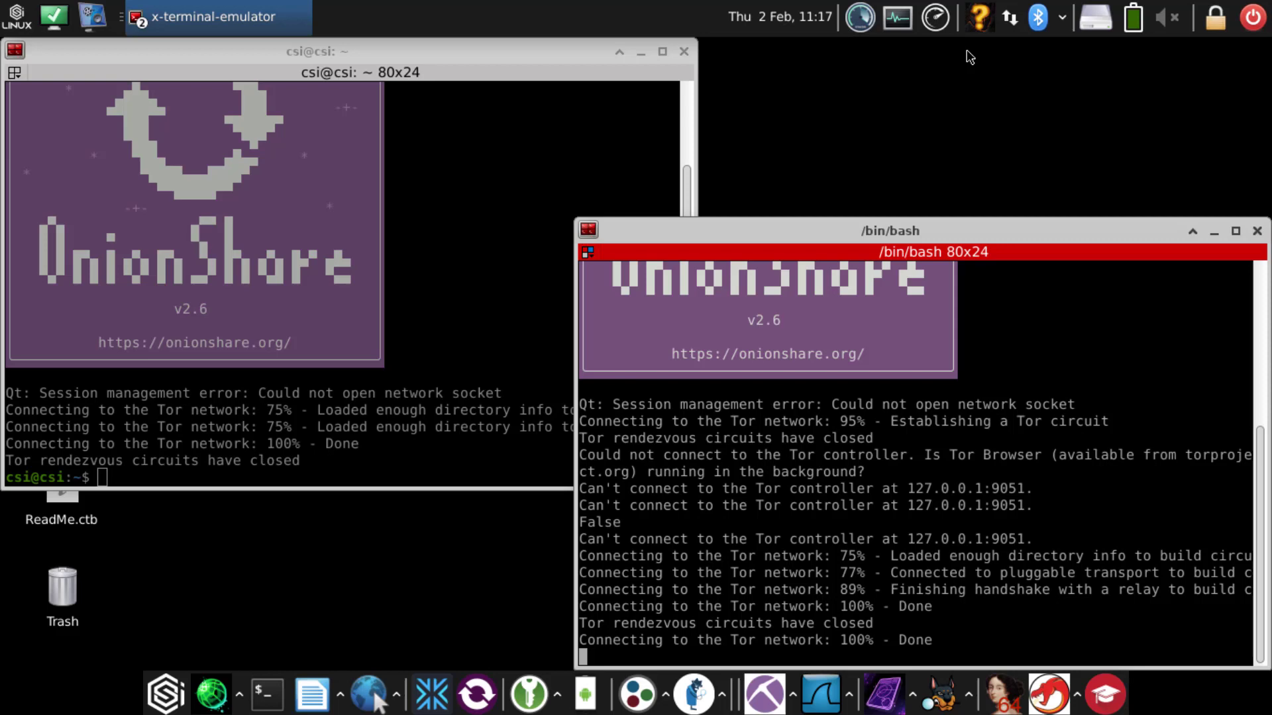
Close both terminal windows, relaunch OnionShare, and cancel its automatic Tor connection at 0%
click(1257, 232)
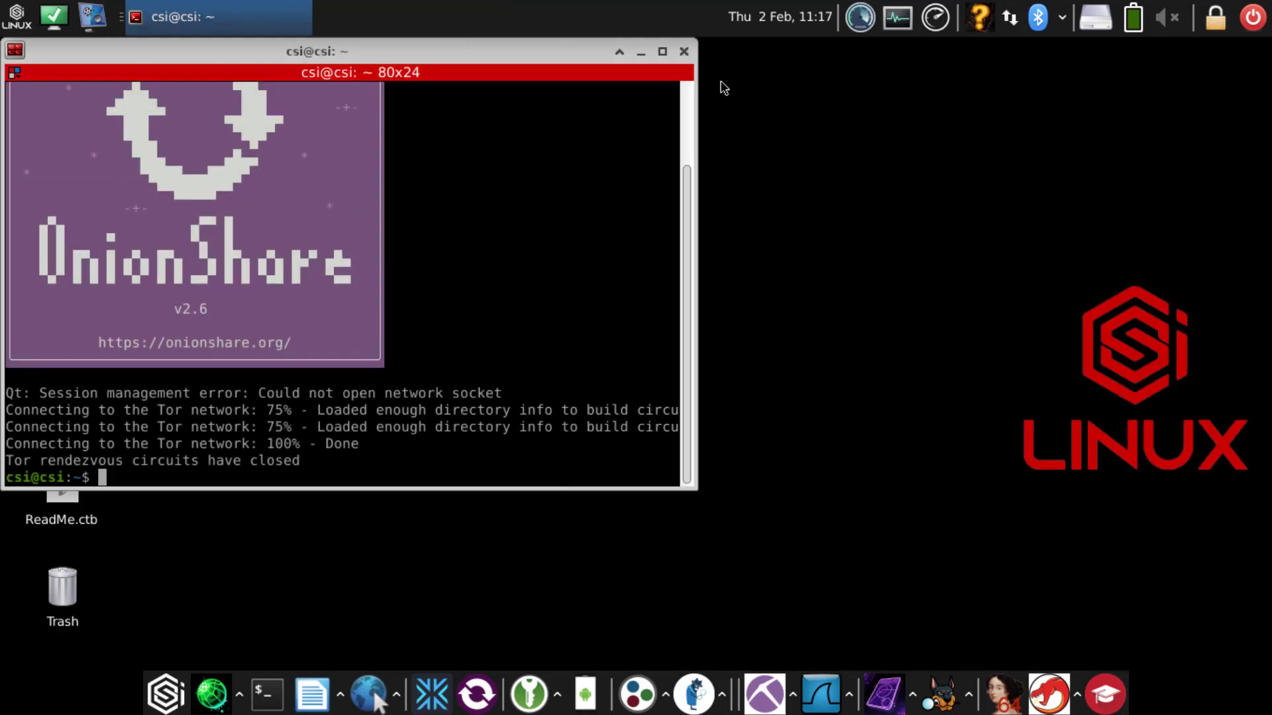
click(688, 56)
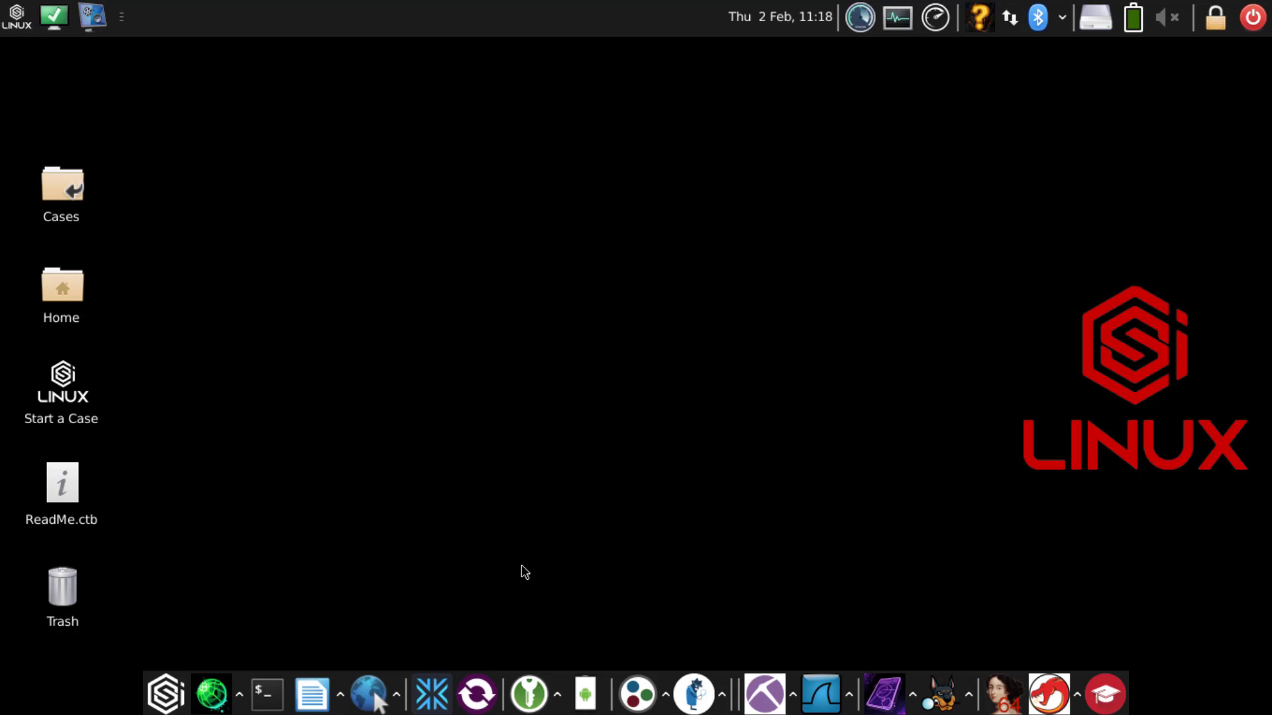
click(480, 695)
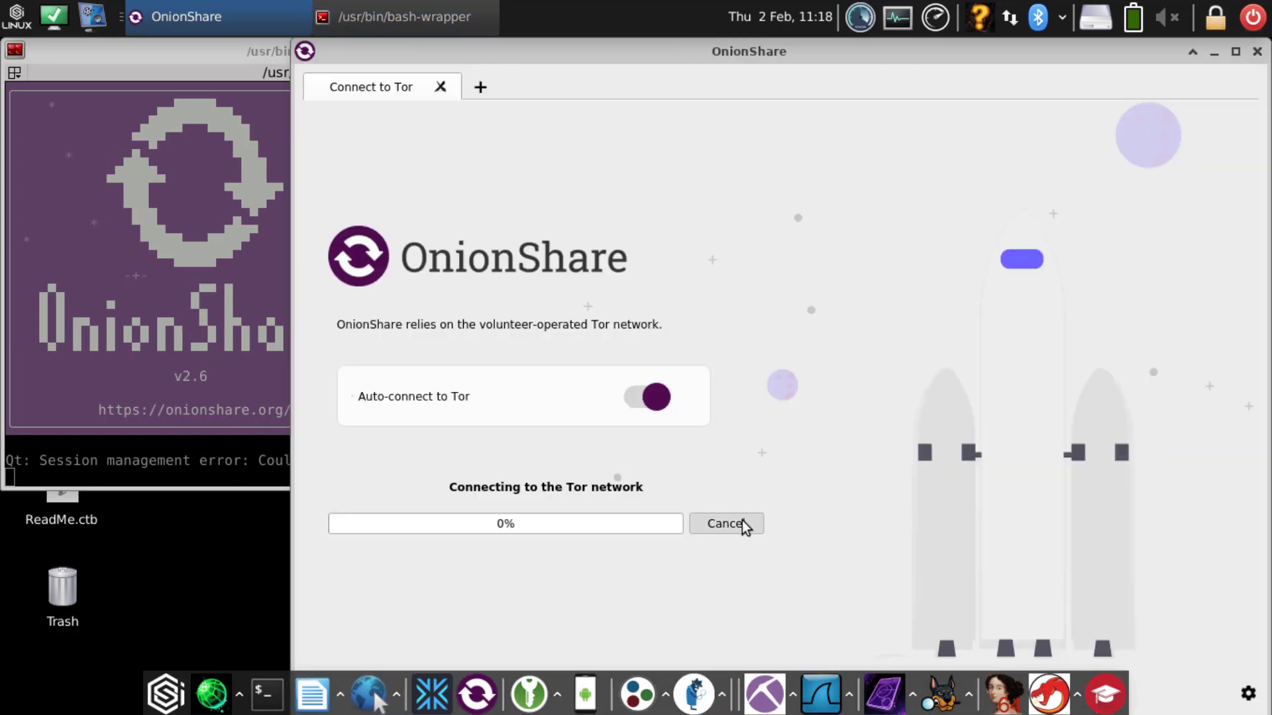
click(742, 521)
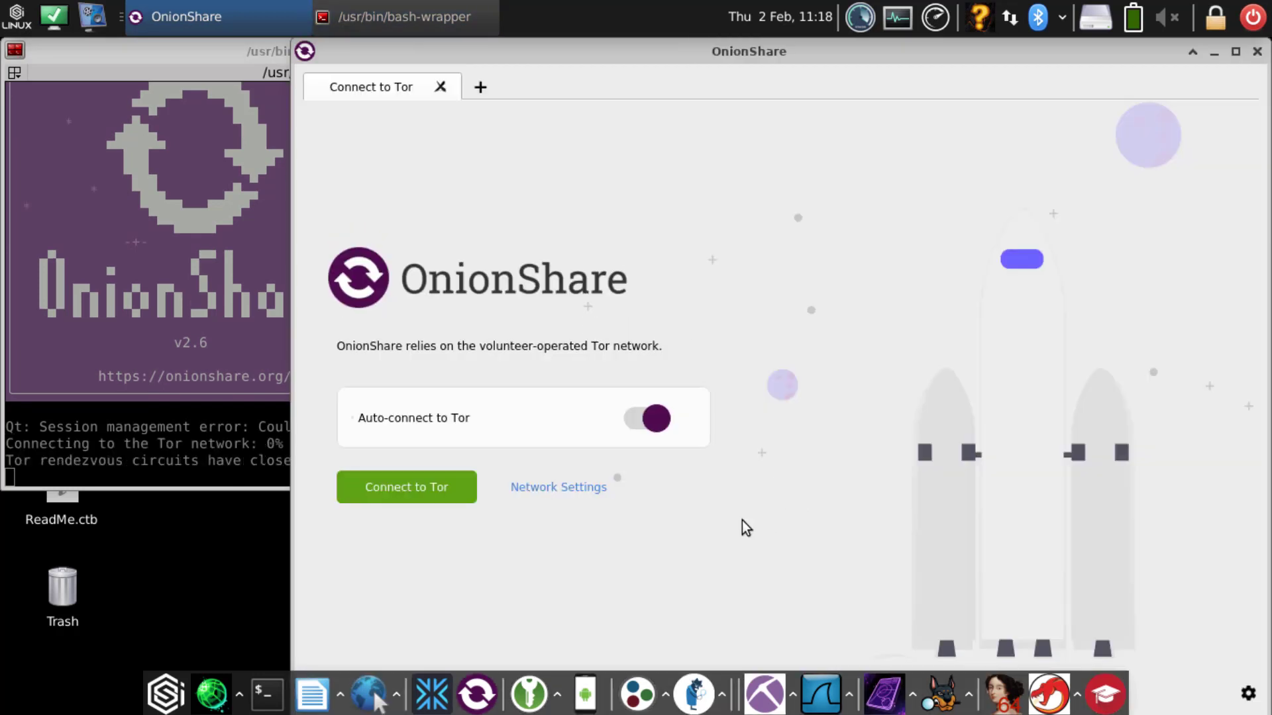
Keep obfs4 as the built-in bridge in Network Settings and save to reconnect to Tor
click(568, 491)
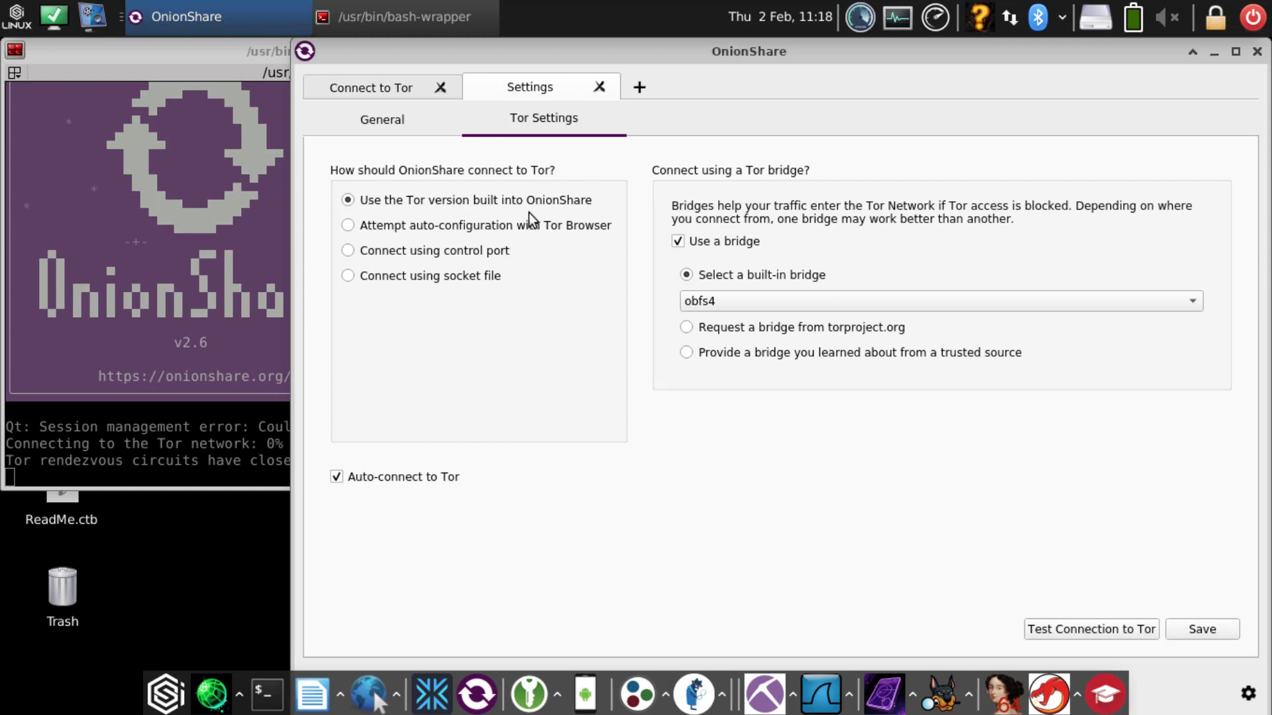
click(709, 301)
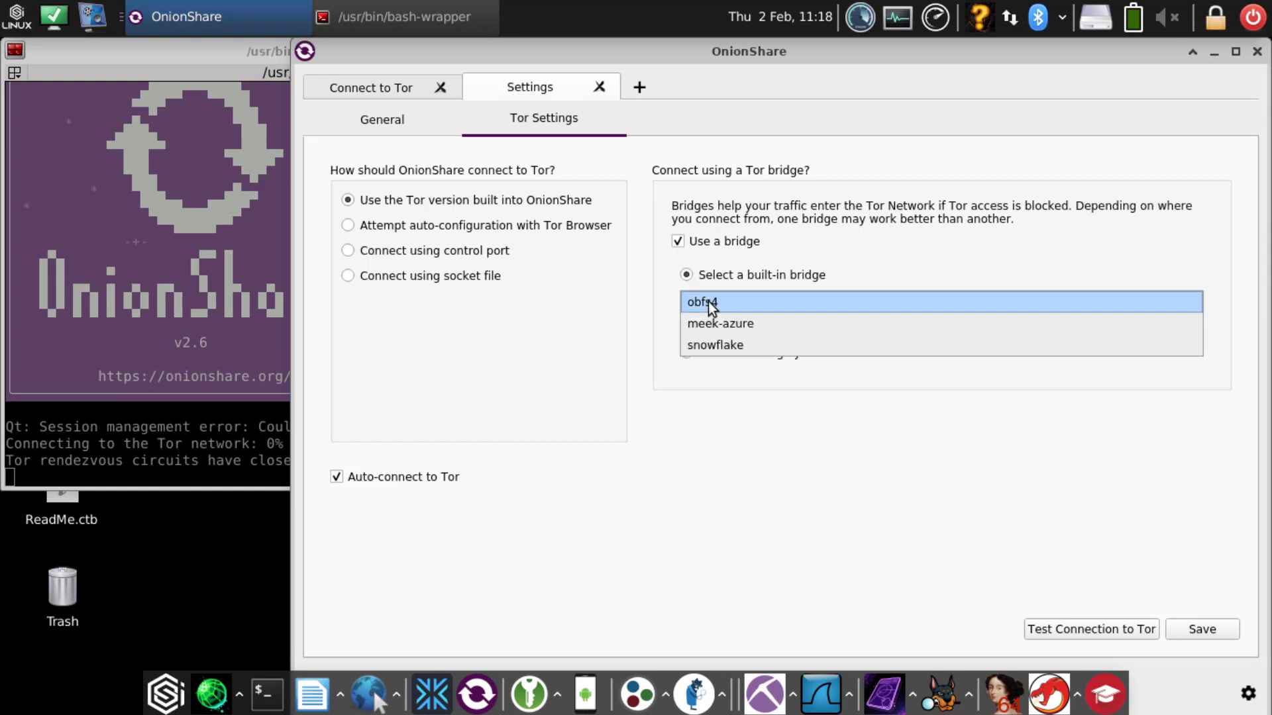
click(711, 408)
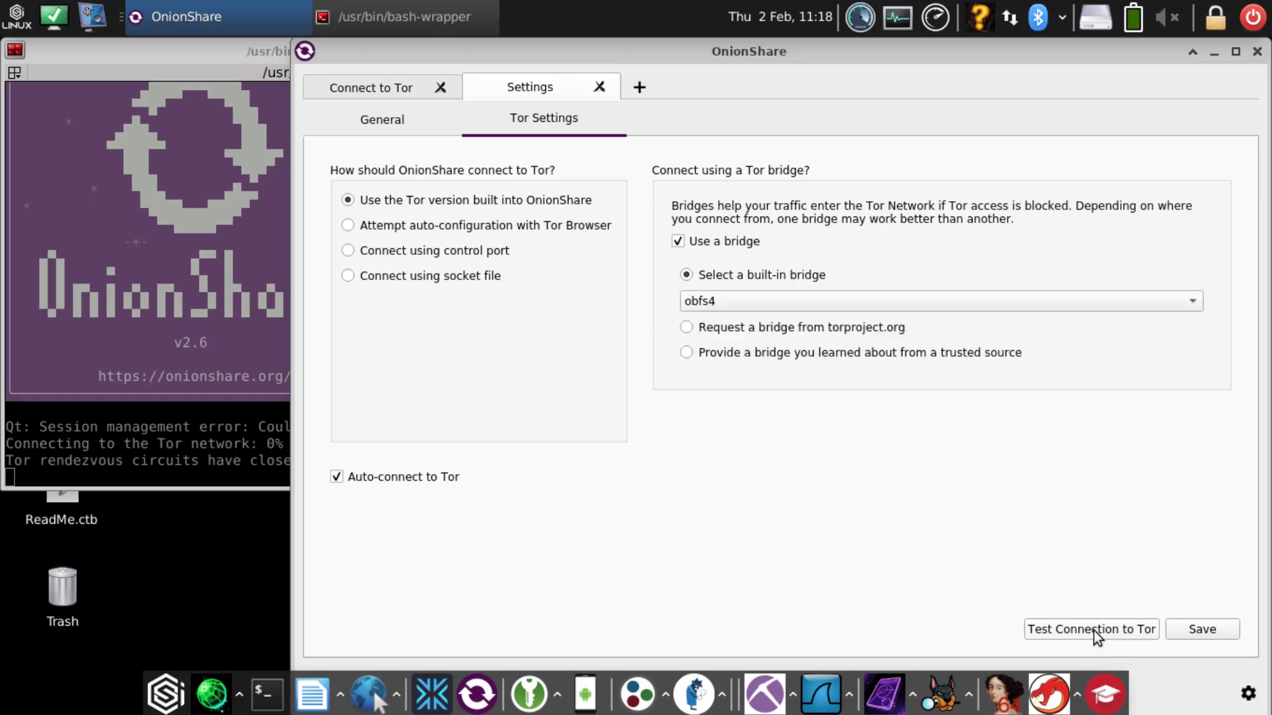
click(1210, 635)
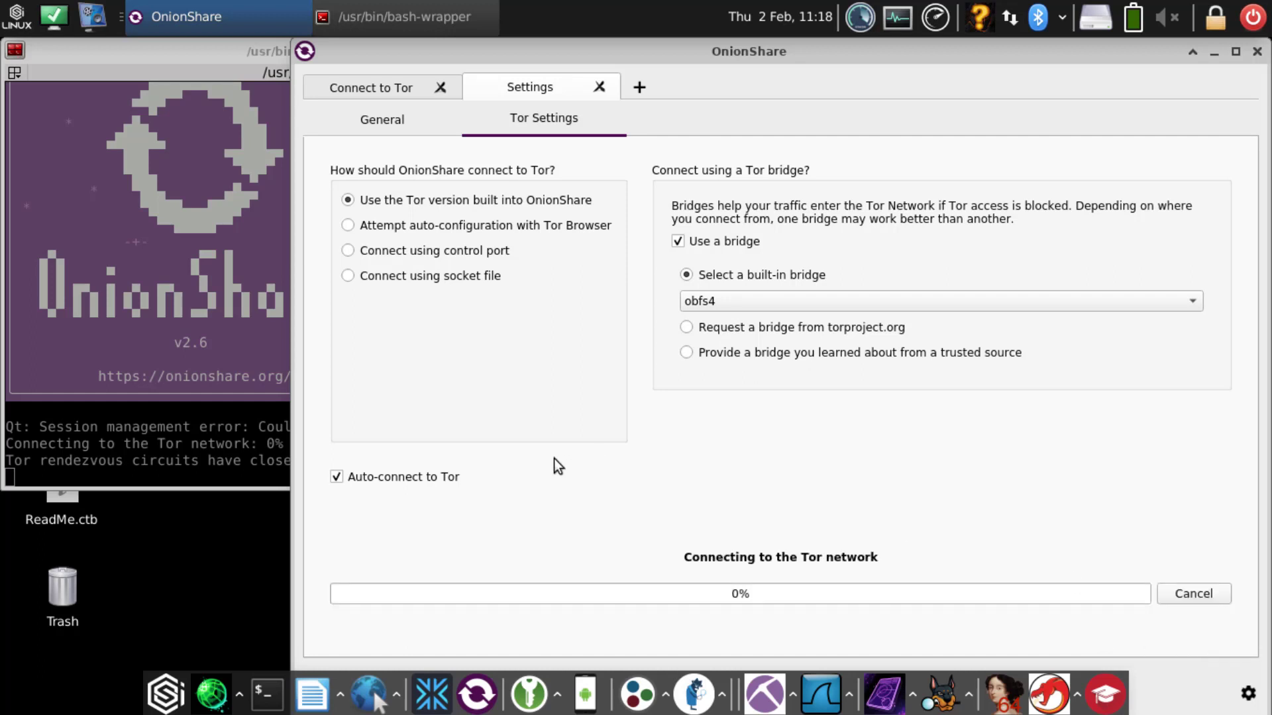